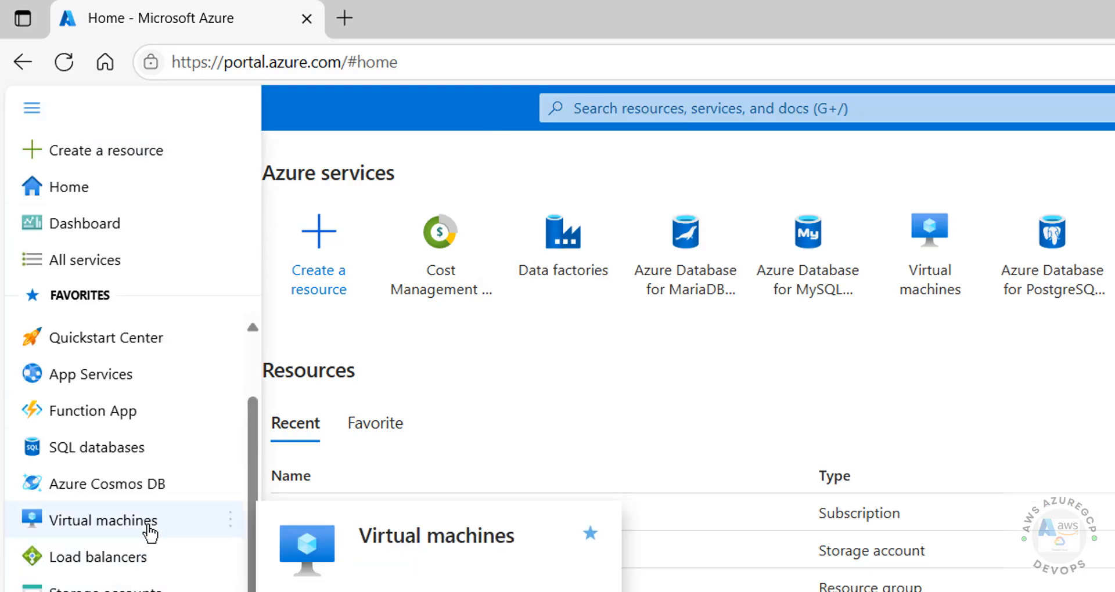
# Step: Go through All services > Compute to the empty Virtual machines page and expand the + Create menu
pyautogui.click(64, 260)
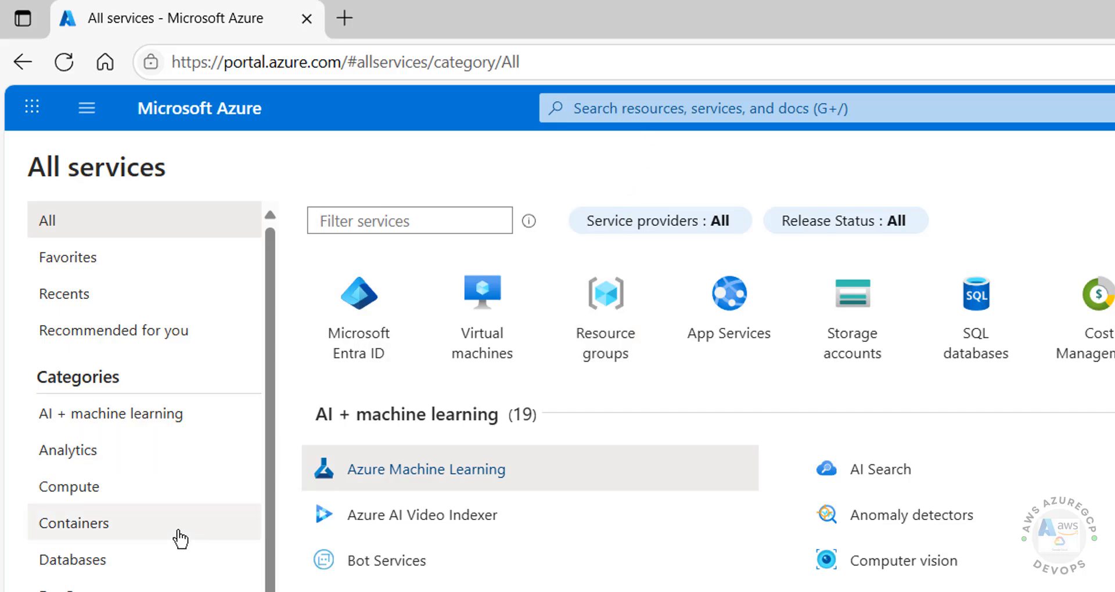
pyautogui.scroll(-3, 72, 335)
pyautogui.click(70, 304)
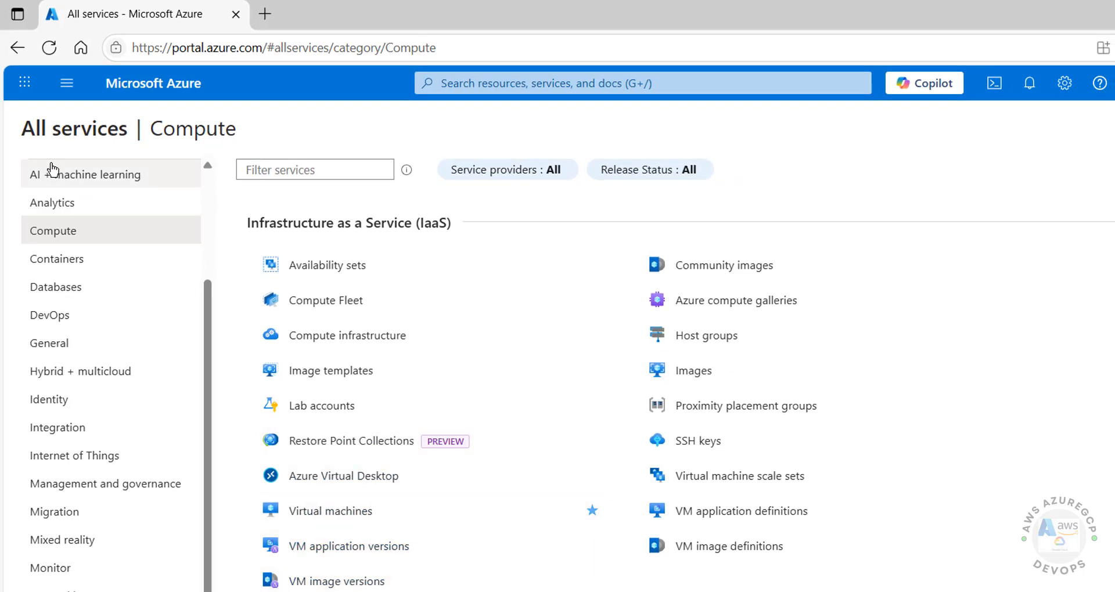
pyautogui.click(333, 523)
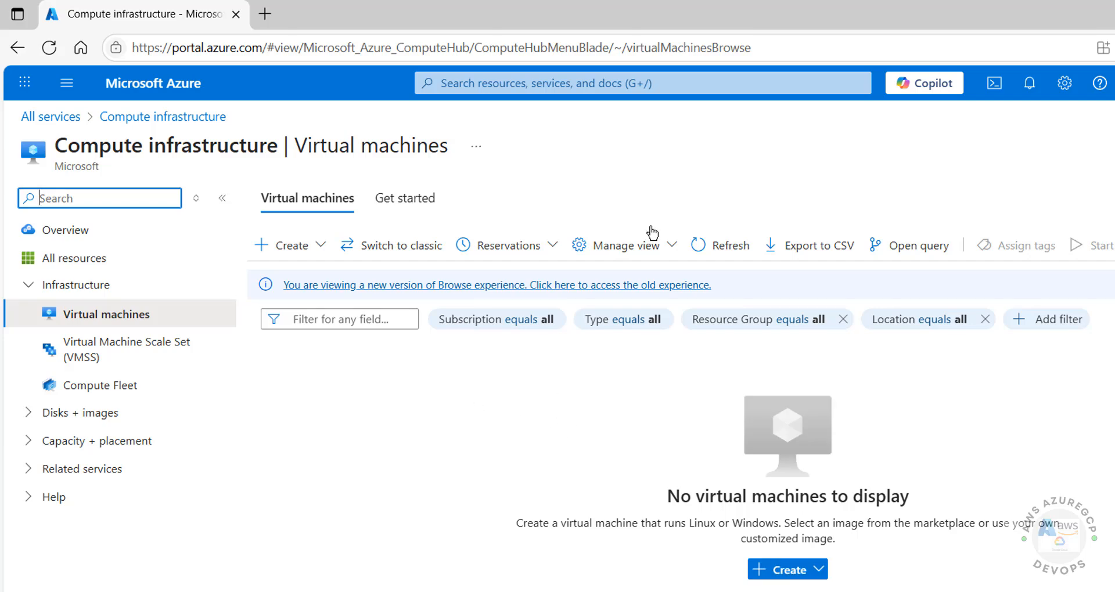
pyautogui.click(767, 570)
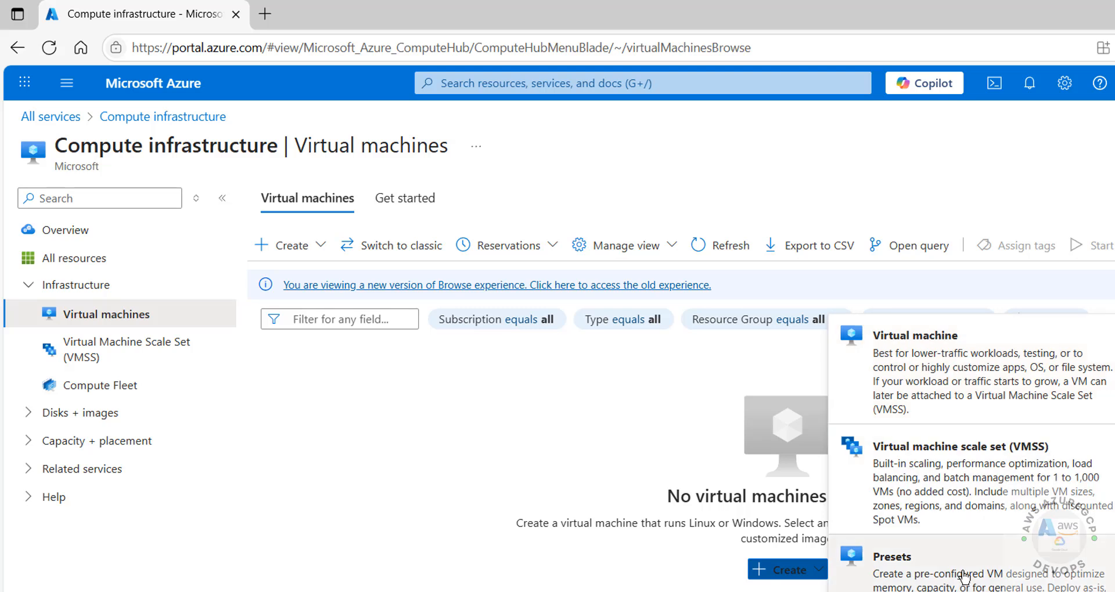
# Step: Start a new single virtual machine and keep the r2schools subscription
pyautogui.click(936, 364)
pyautogui.scroll(-2, 496, 353)
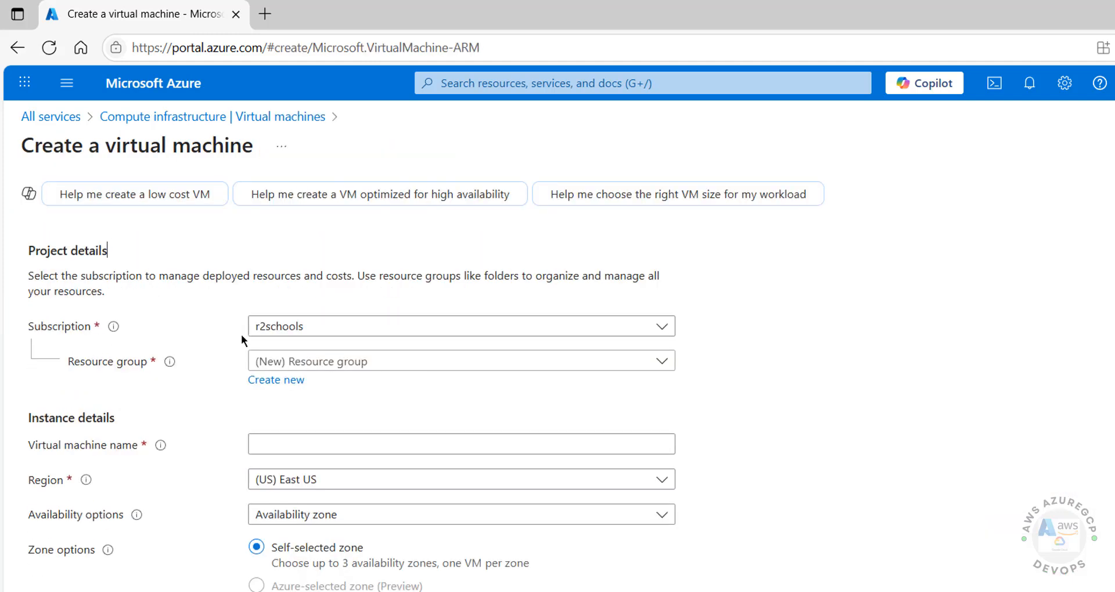
pyautogui.click(323, 334)
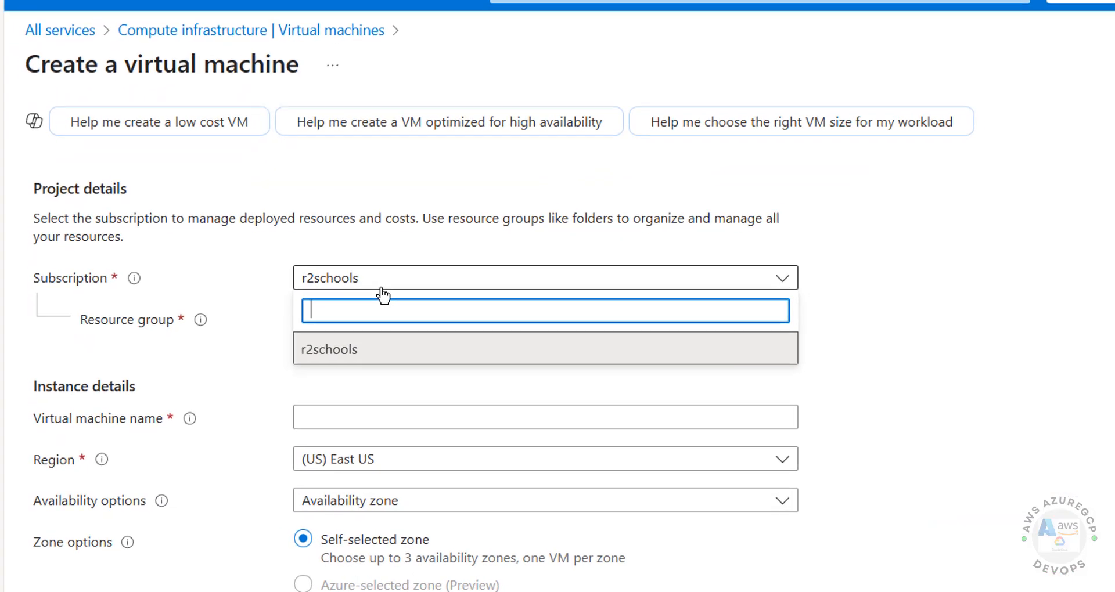
pyautogui.click(323, 334)
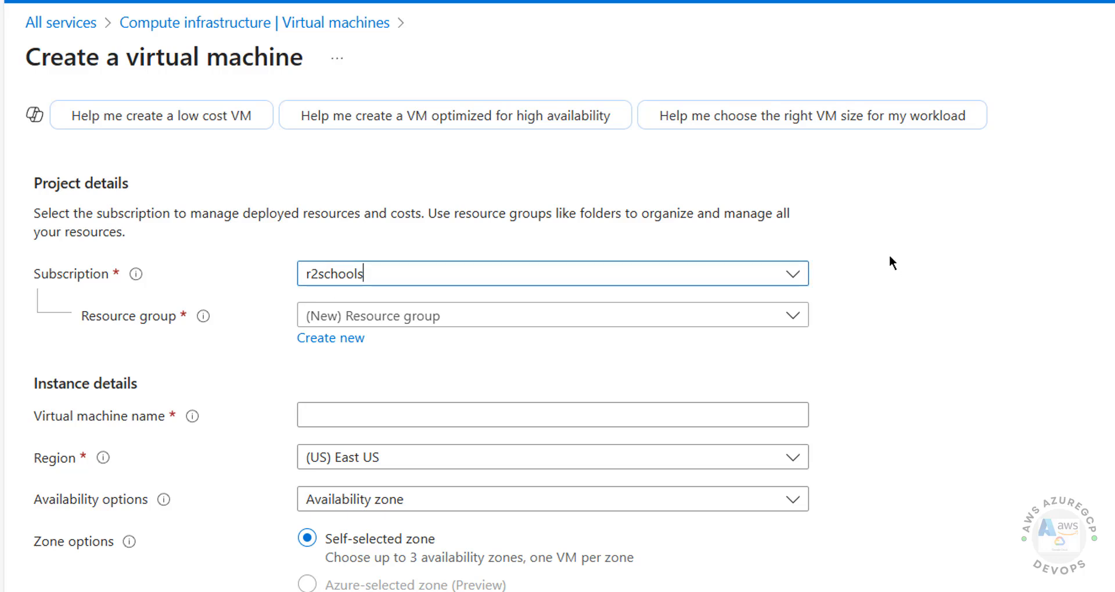
# Step: Choose the existing VIrtualmachine resource group rather than creating a new one
pyautogui.click(411, 319)
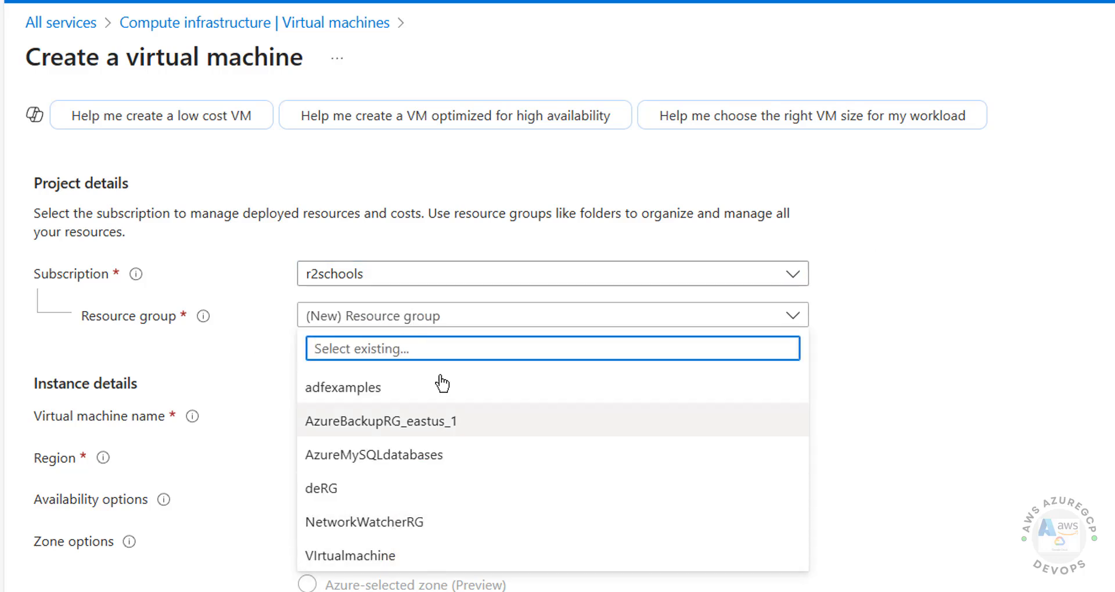
pyautogui.click(897, 372)
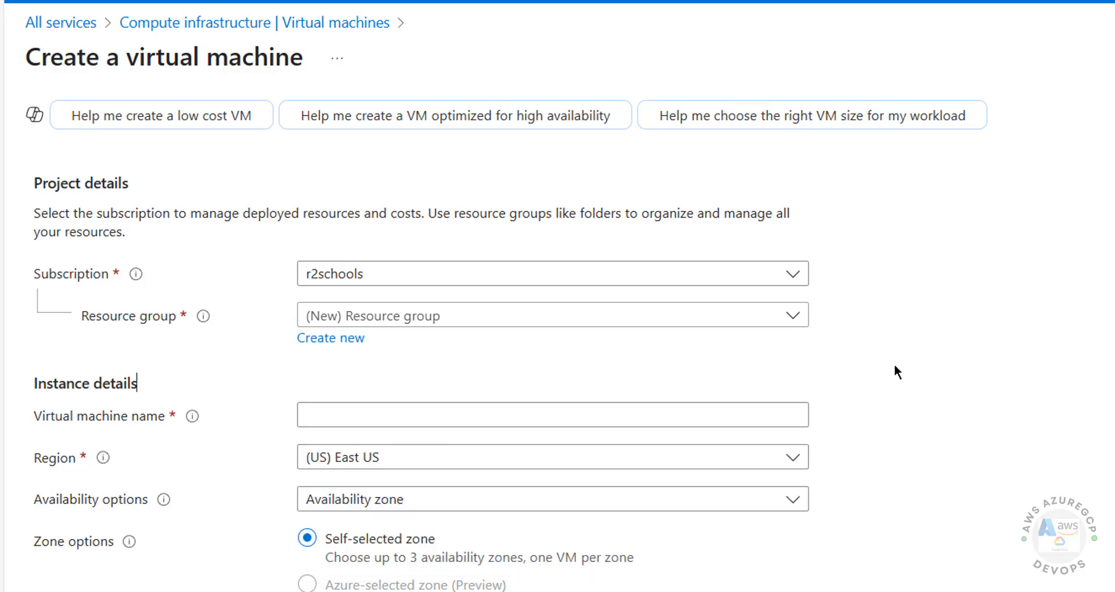
pyautogui.click(230, 384)
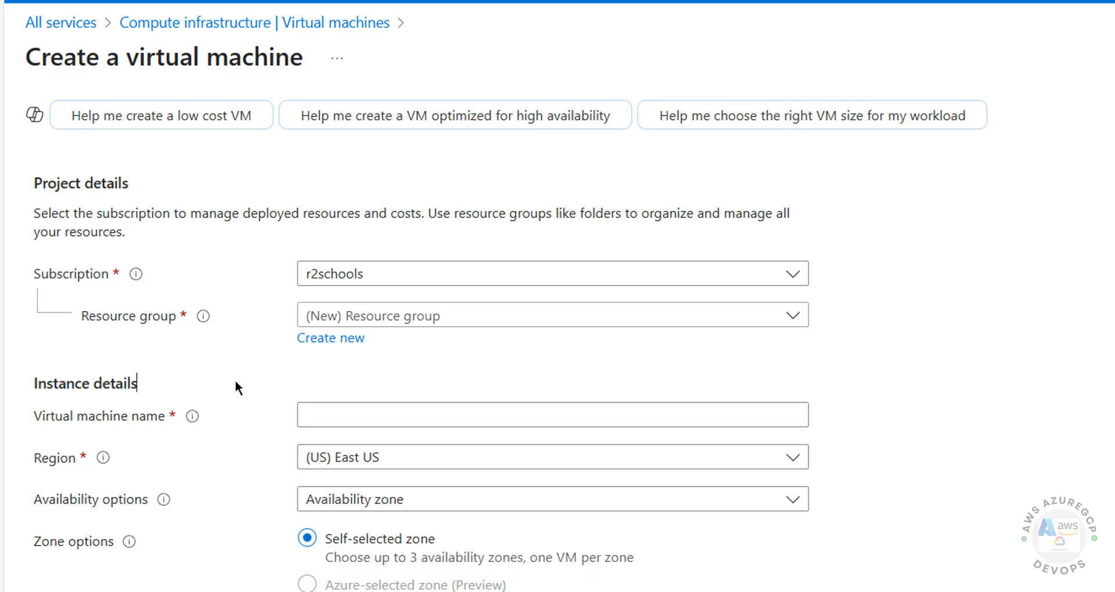
pyautogui.click(325, 344)
pyautogui.click(441, 516)
pyautogui.click(457, 319)
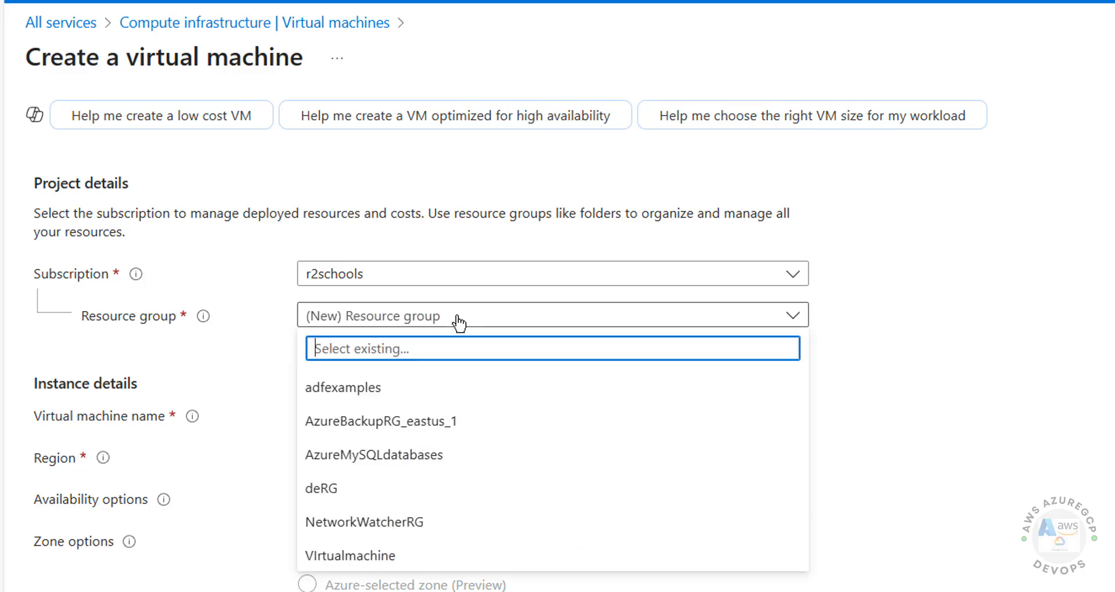
pyautogui.click(413, 557)
pyautogui.scroll(-2, 521, 398)
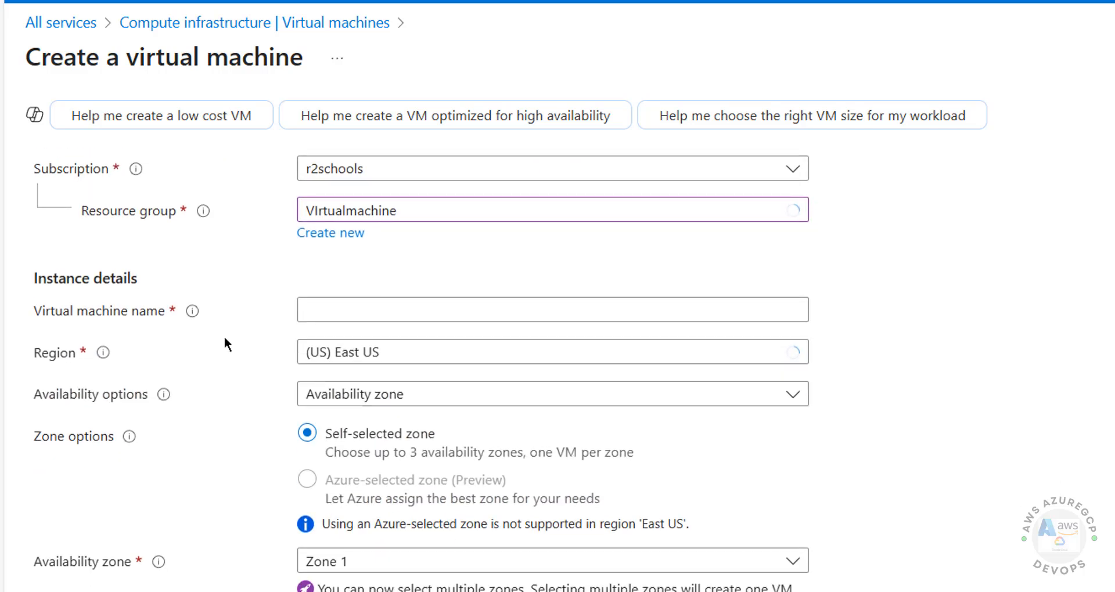
# Step: Enter azwin2025vm as the VM name and pick (Asia Pacific) Central India as the region
pyautogui.click(373, 301)
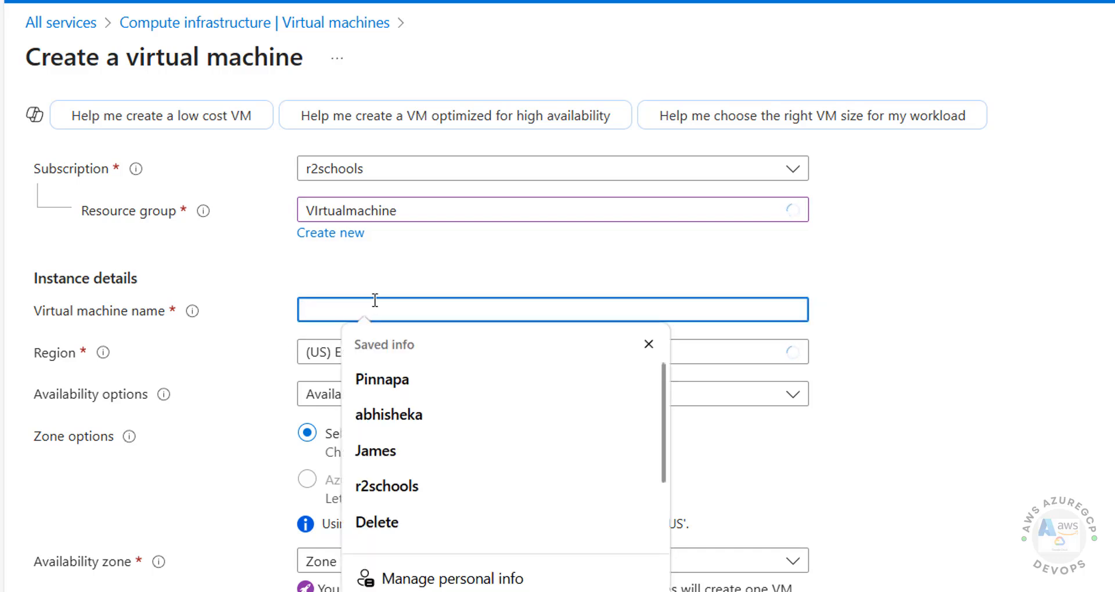
pyautogui.write('win2')
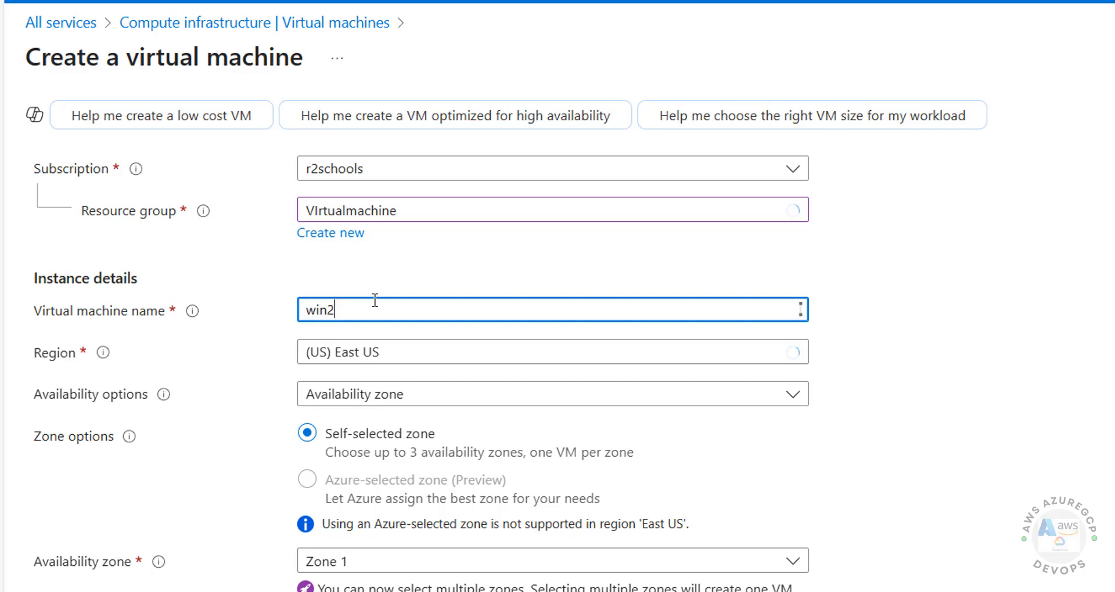
pyautogui.write('025vm')
pyautogui.press('Home')
pyautogui.write('az')
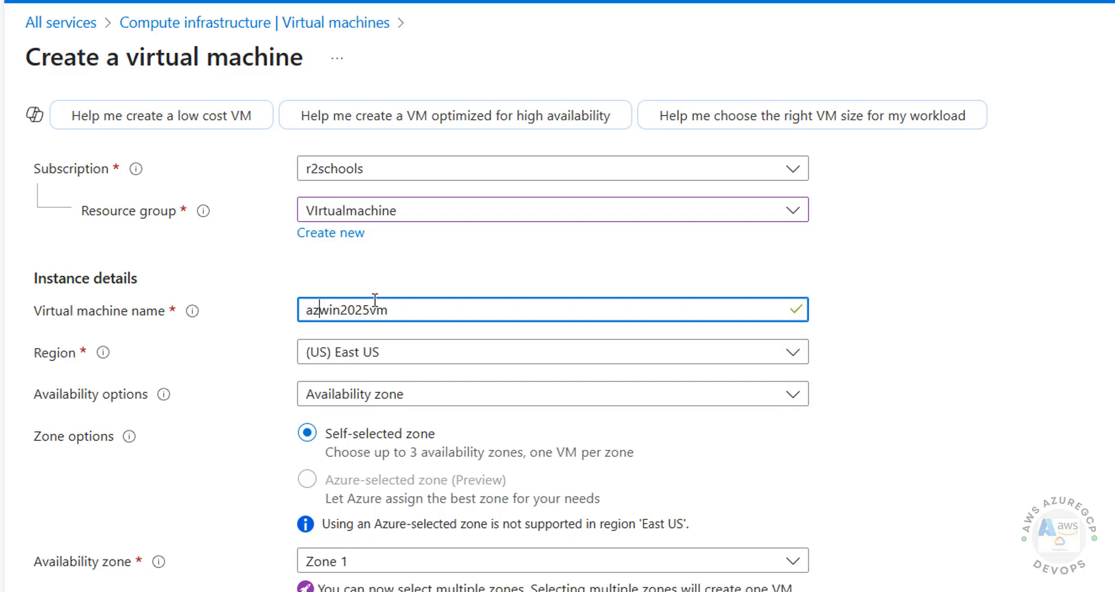
pyautogui.click(862, 342)
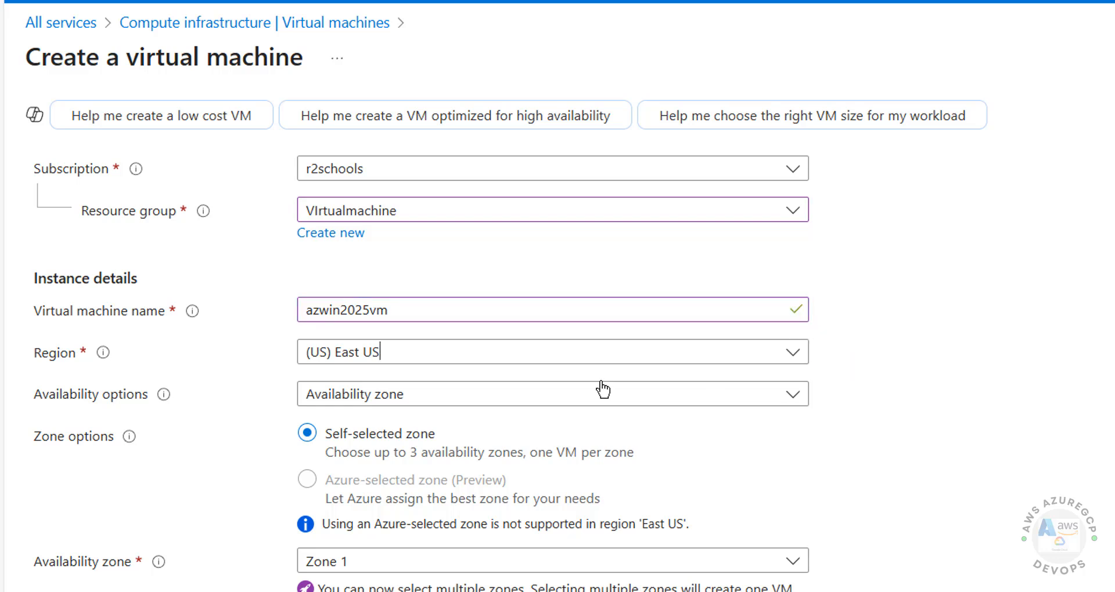
pyautogui.click(438, 355)
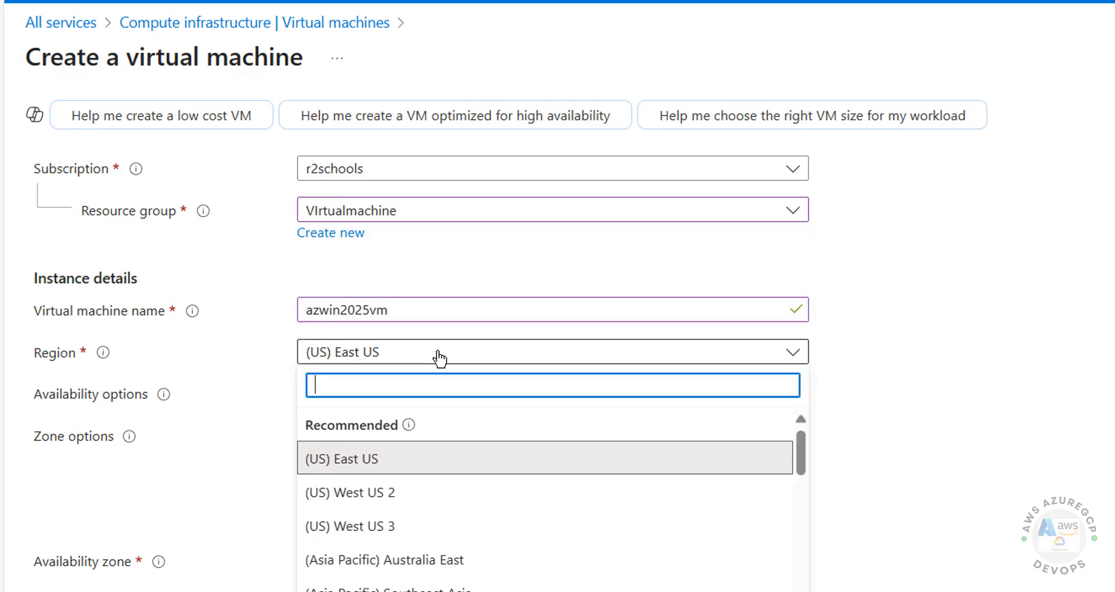
pyautogui.click(438, 357)
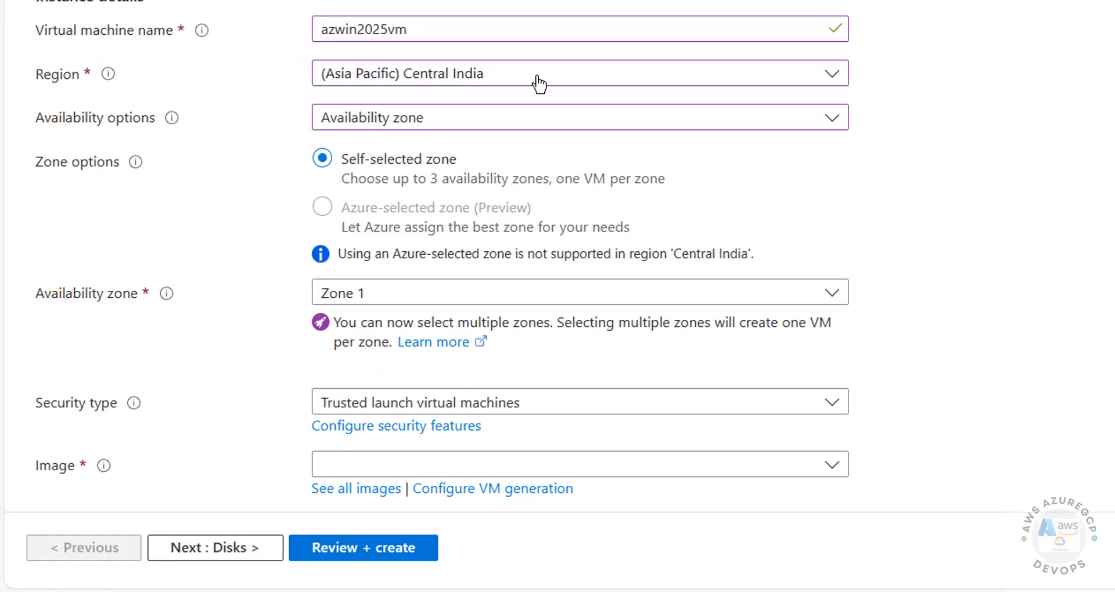
# Step: Keep Availability zone as the availability option and add Zones 2 and 3 alongside Zone 1
pyautogui.click(517, 129)
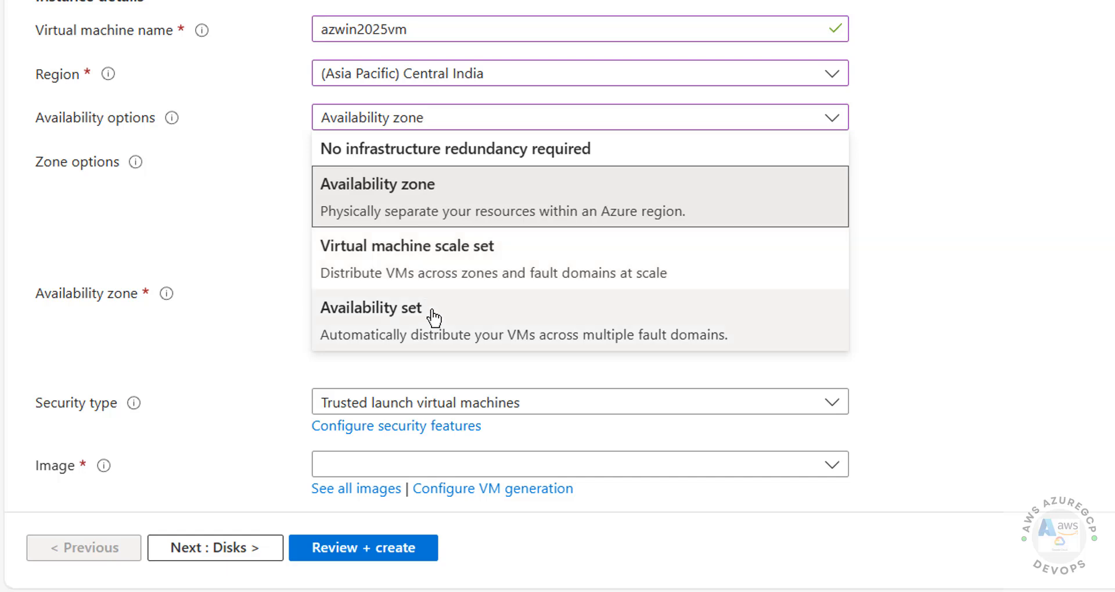
pyautogui.click(942, 233)
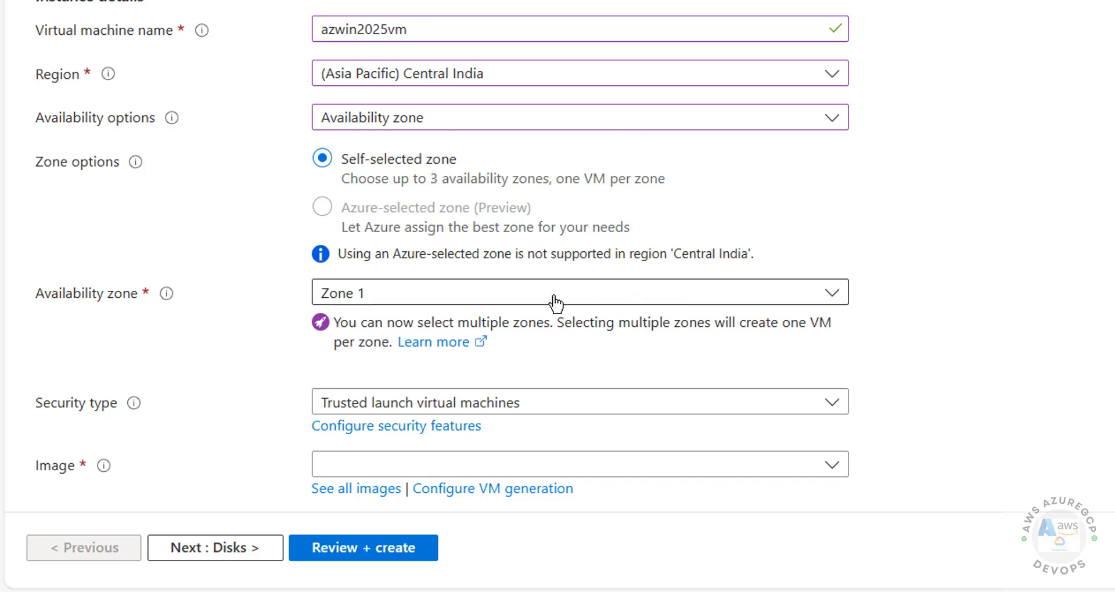
pyautogui.click(481, 302)
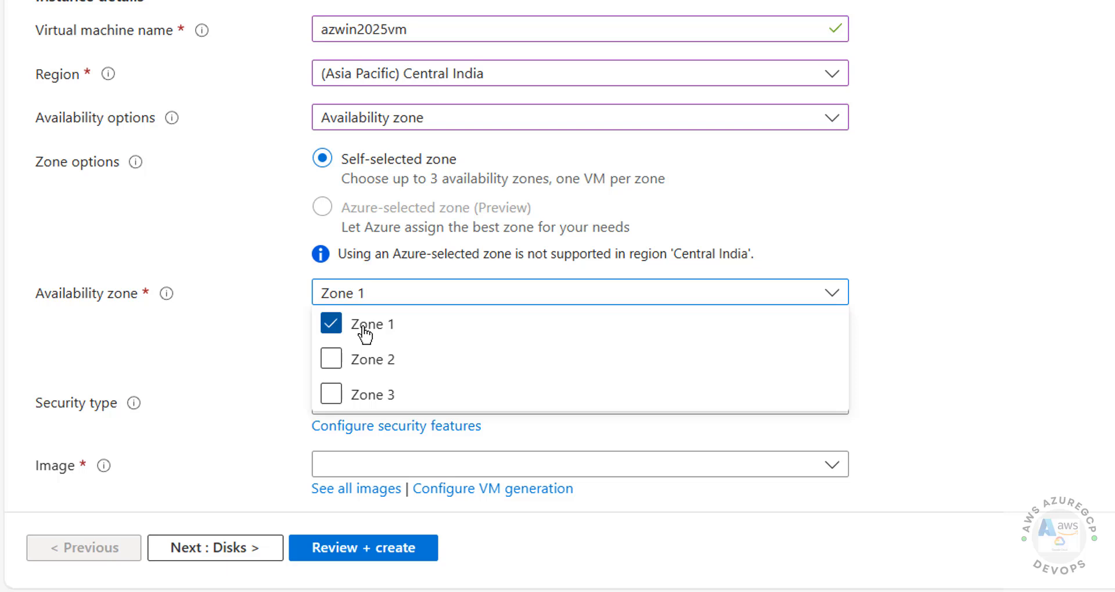
pyautogui.click(366, 360)
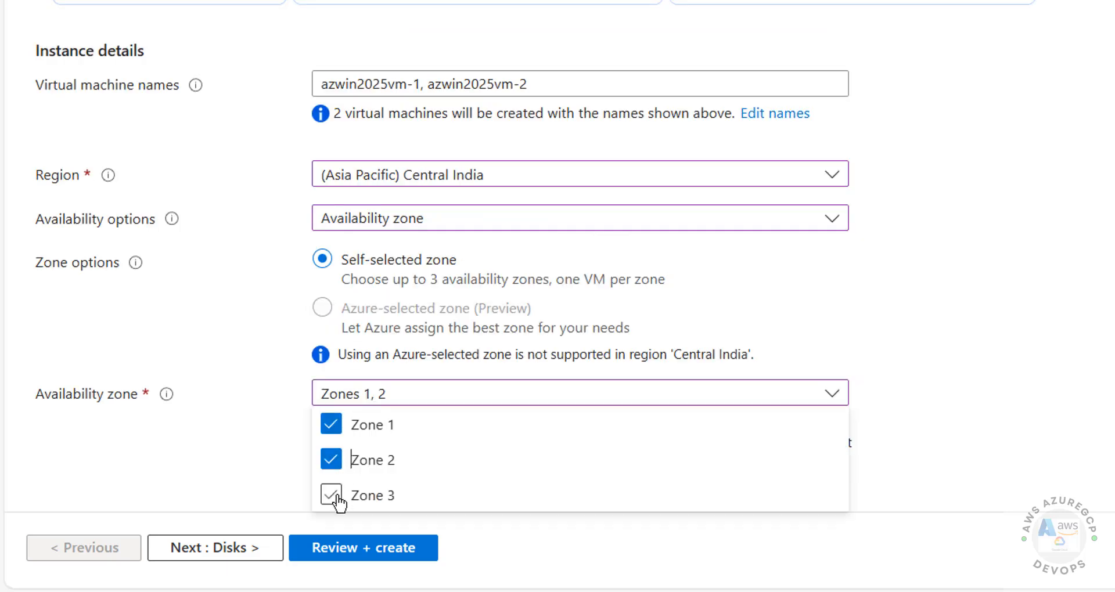
pyautogui.click(338, 498)
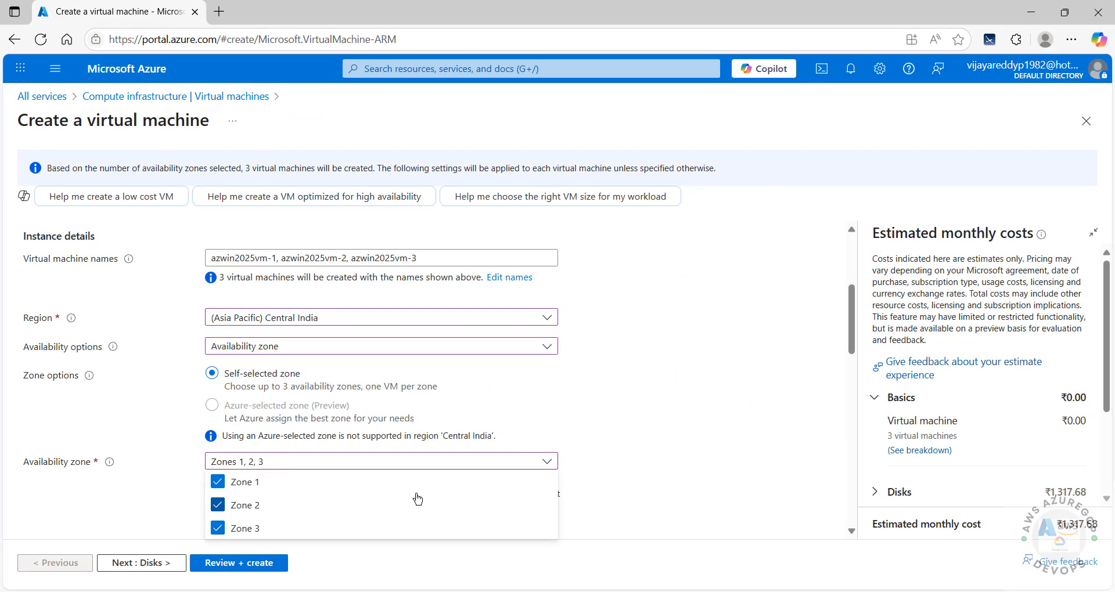
pyautogui.click(218, 505)
# Step: Deselect Zone 3 so the deployment uses Zone 1 only
pyautogui.click(218, 527)
pyautogui.click(604, 493)
pyautogui.scroll(-2, 581, 464)
pyautogui.click(311, 323)
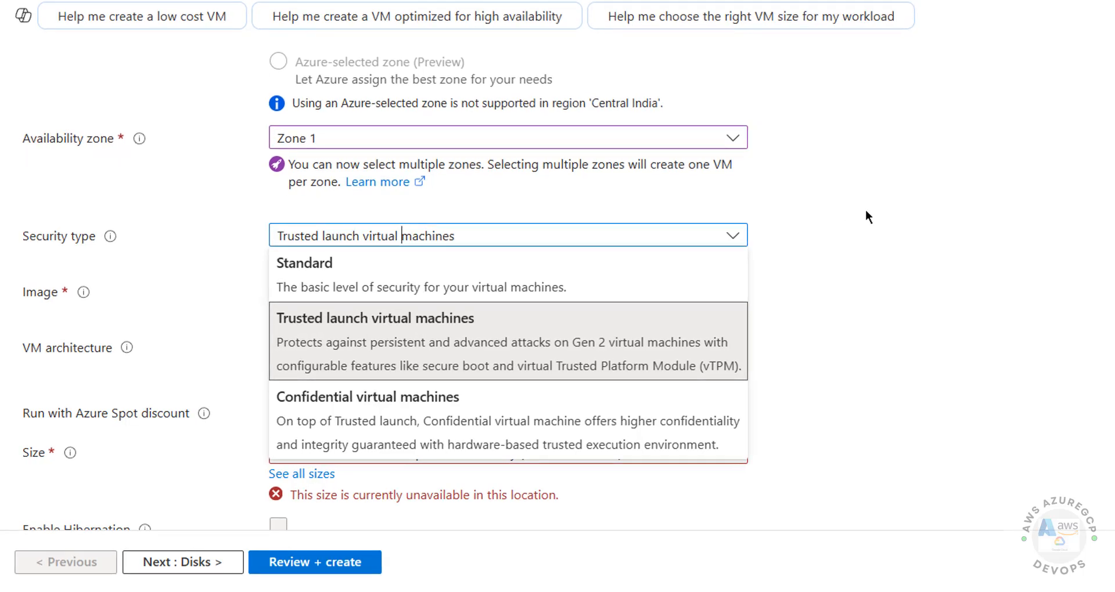
pyautogui.click(645, 302)
# Step: Switch the security type to Standard, leaving the image unchosen
pyautogui.click(472, 240)
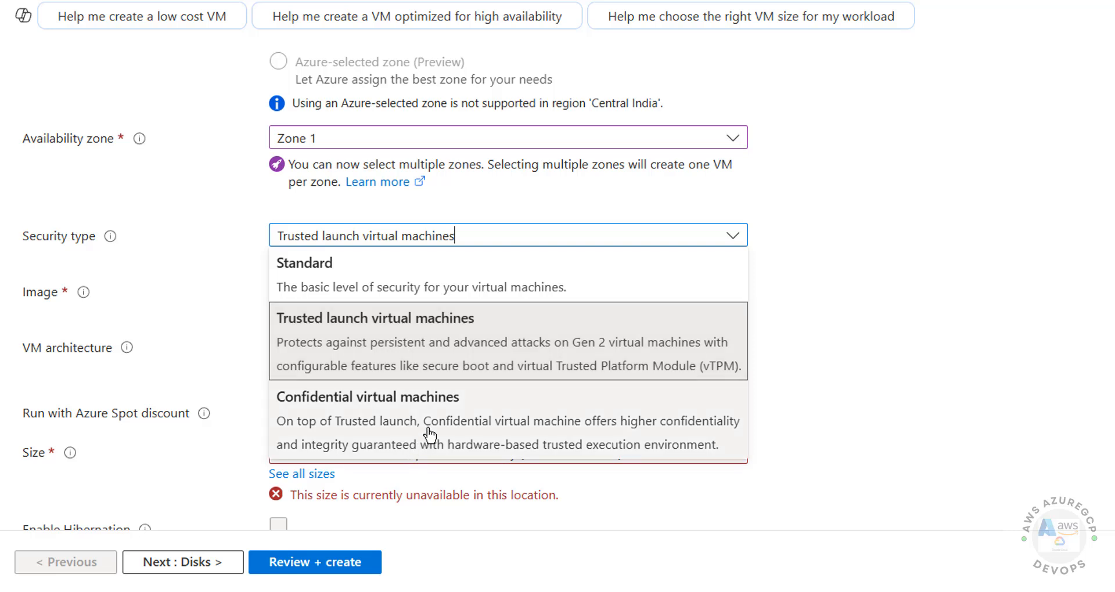
pyautogui.click(401, 259)
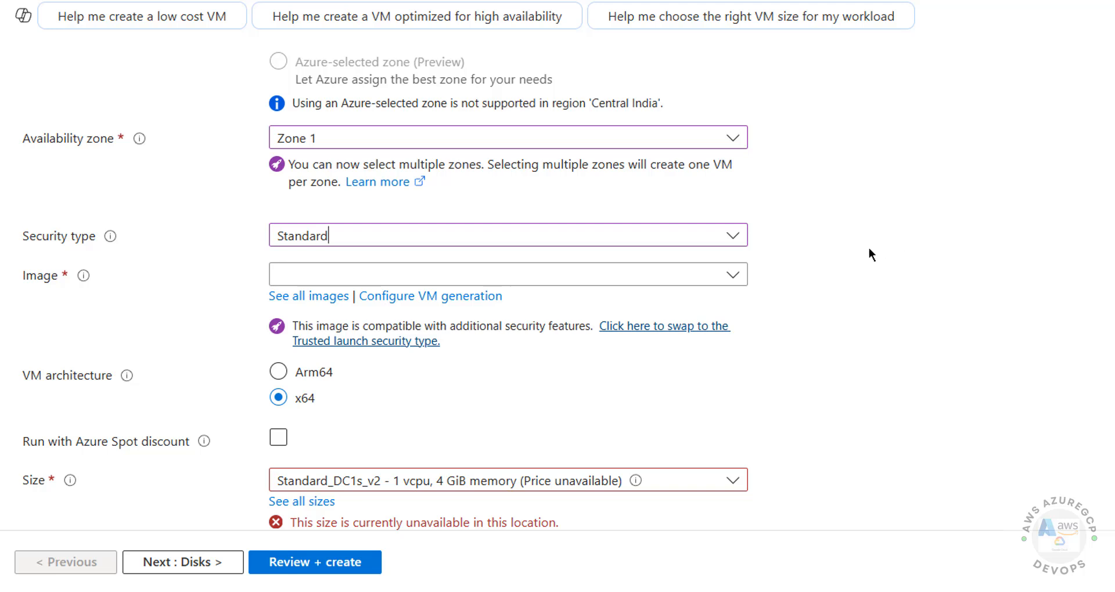
pyautogui.click(465, 276)
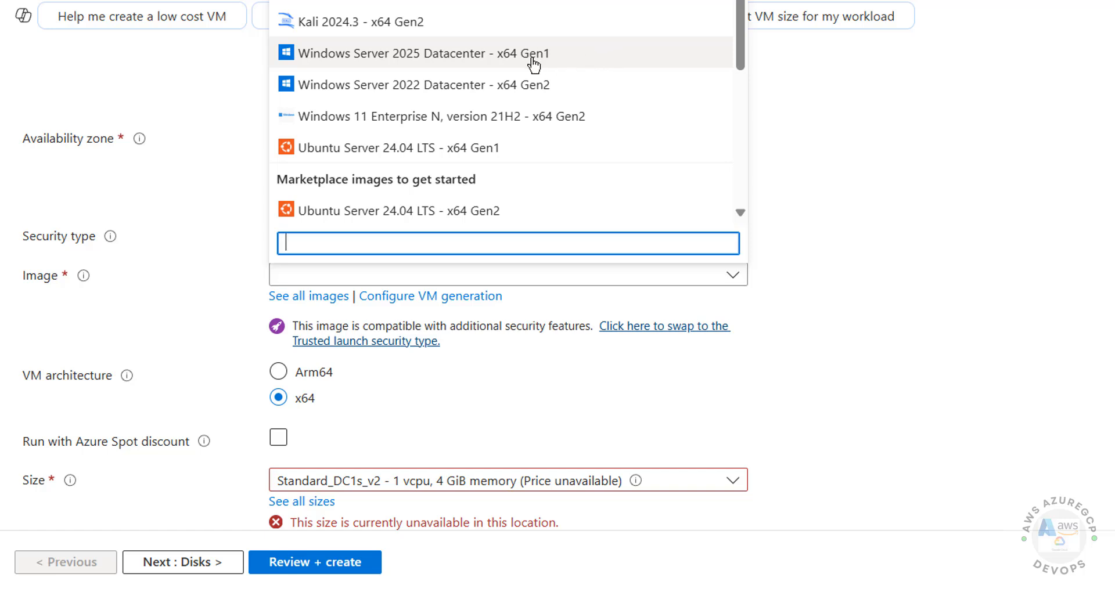
pyautogui.click(778, 208)
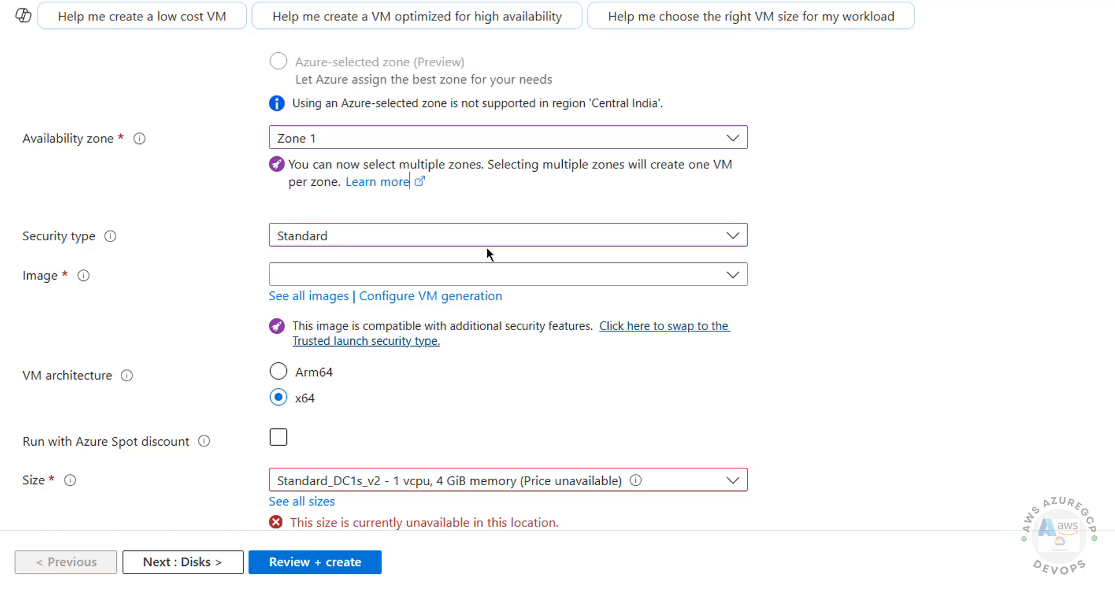
# Step: From the full image gallery, choose Windows Server 2025 Datacenter - x64 Gen 1 on the Windows Server card
pyautogui.click(299, 298)
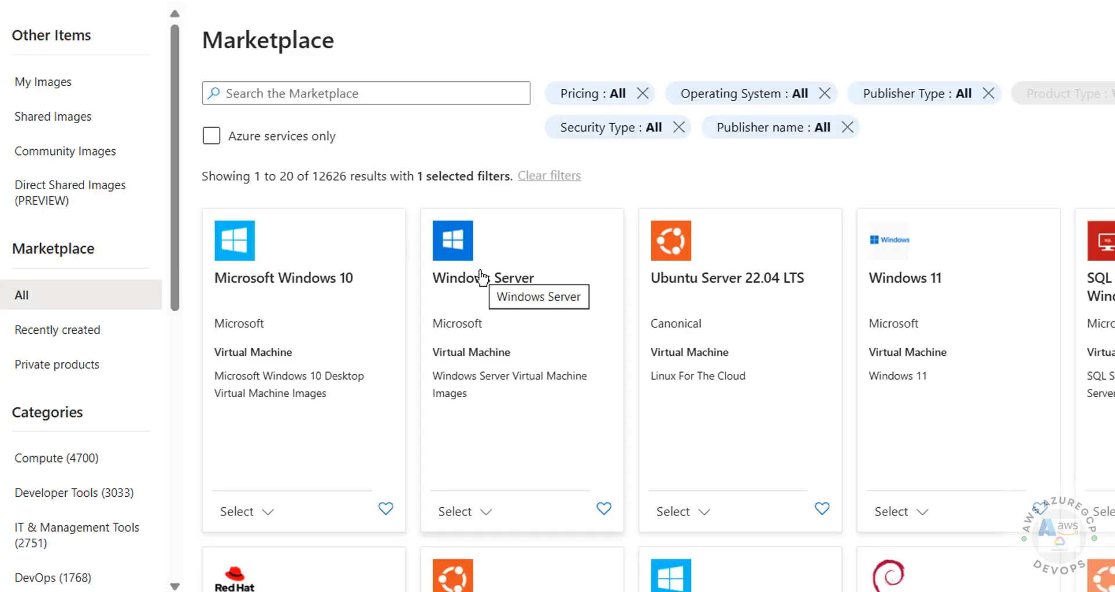
pyautogui.scroll(-2, 632, 341)
pyautogui.click(494, 426)
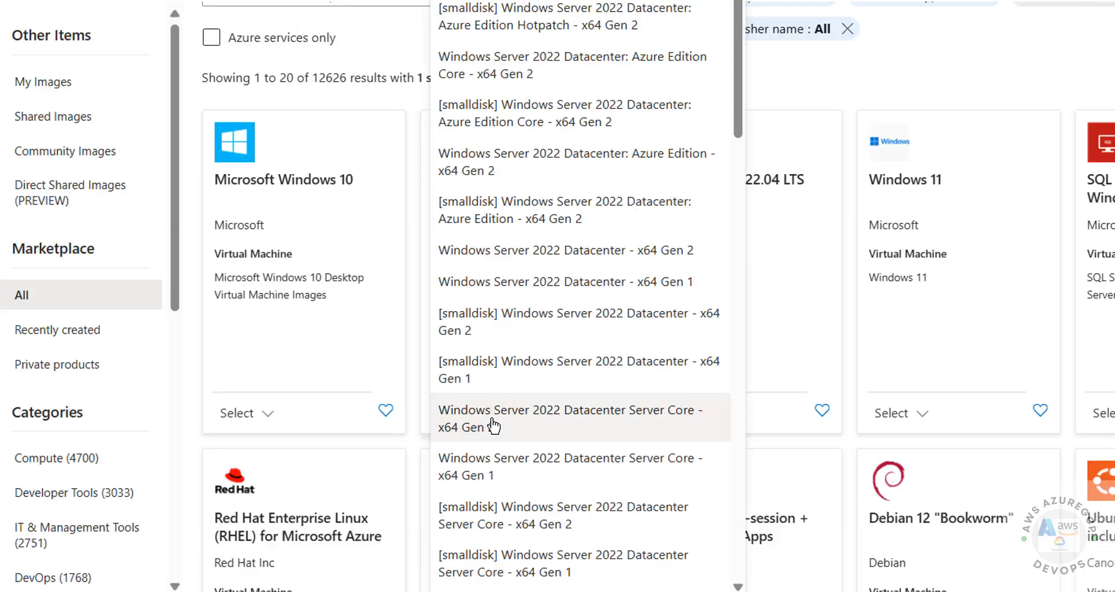
pyautogui.scroll(-10, 609, 142)
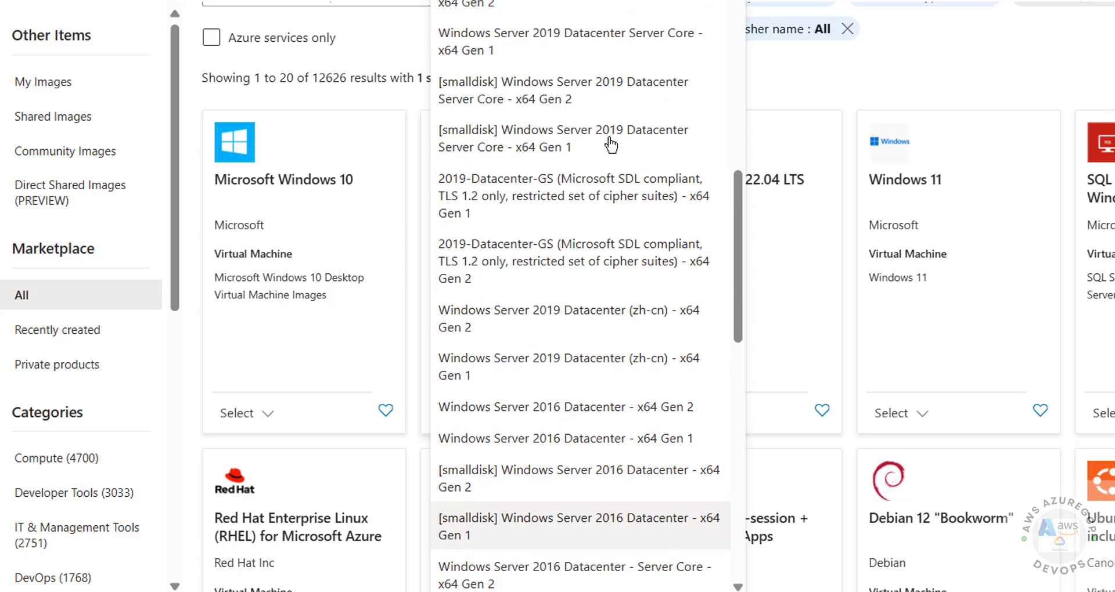
pyautogui.scroll(8, 609, 144)
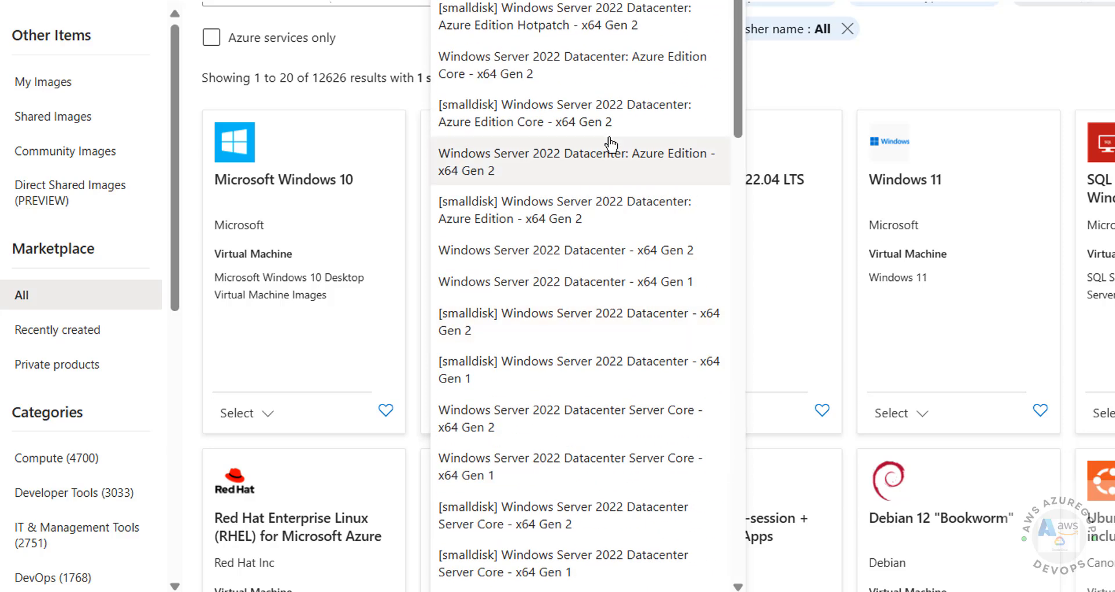
pyautogui.scroll(-10, 610, 145)
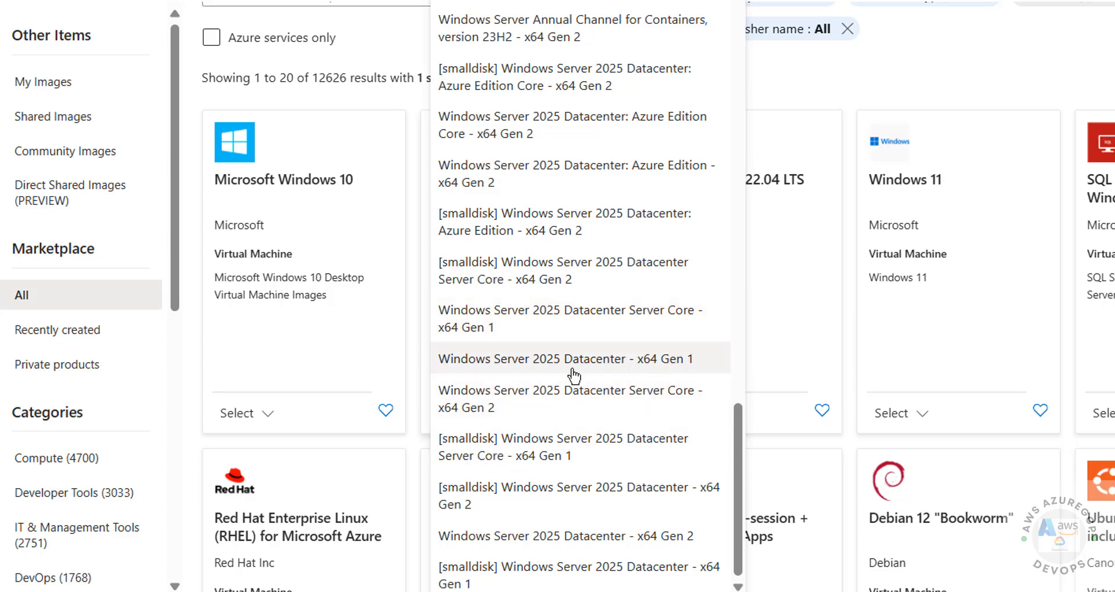
pyautogui.click(528, 365)
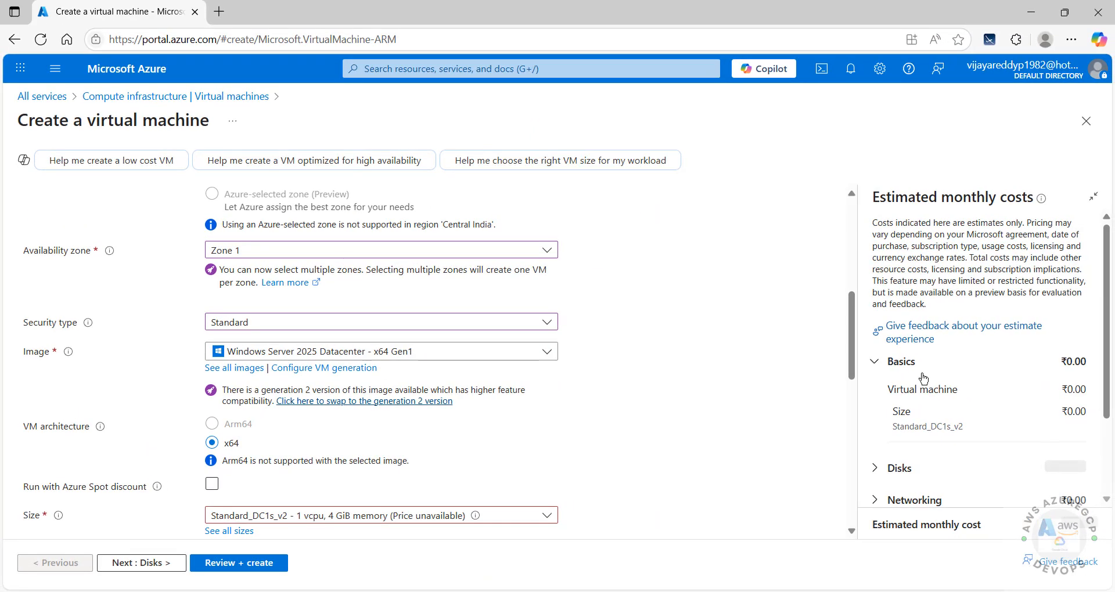
# Step: Leave Azure Spot discount off and replace unavailable Standard_DC1s_v2 with Standard_B2s (2 vcpus, 4 GiB)
pyautogui.scroll(-3, 622, 352)
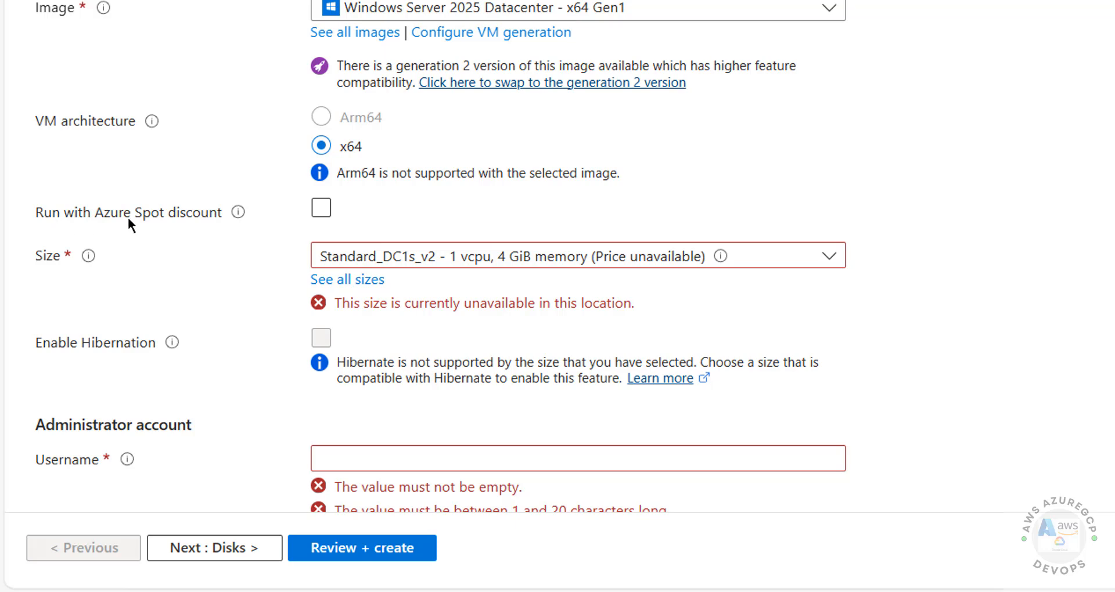
pyautogui.click(322, 209)
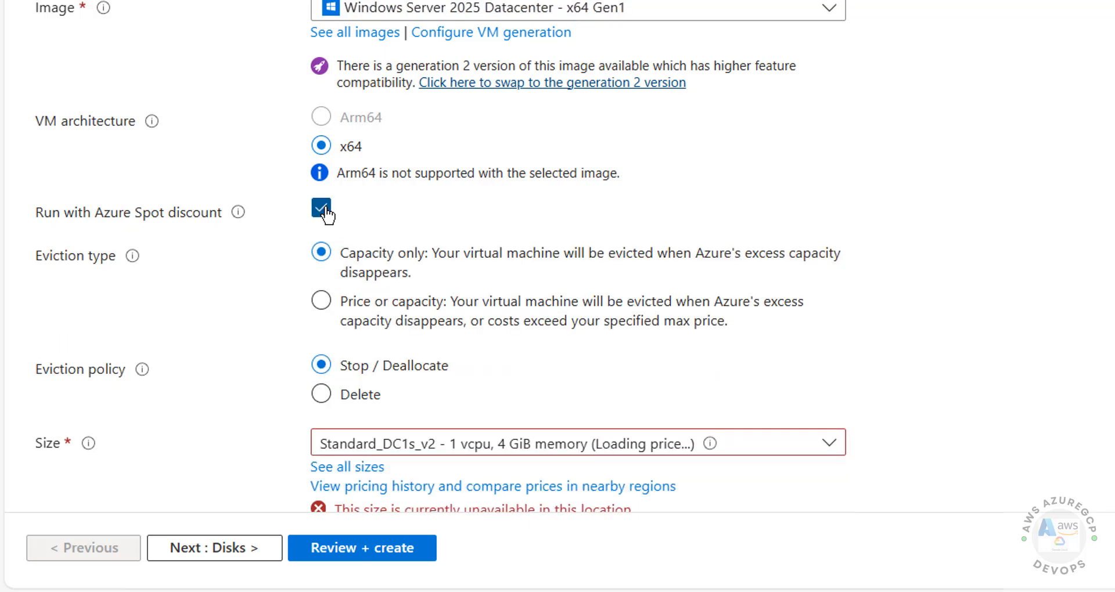
pyautogui.click(322, 210)
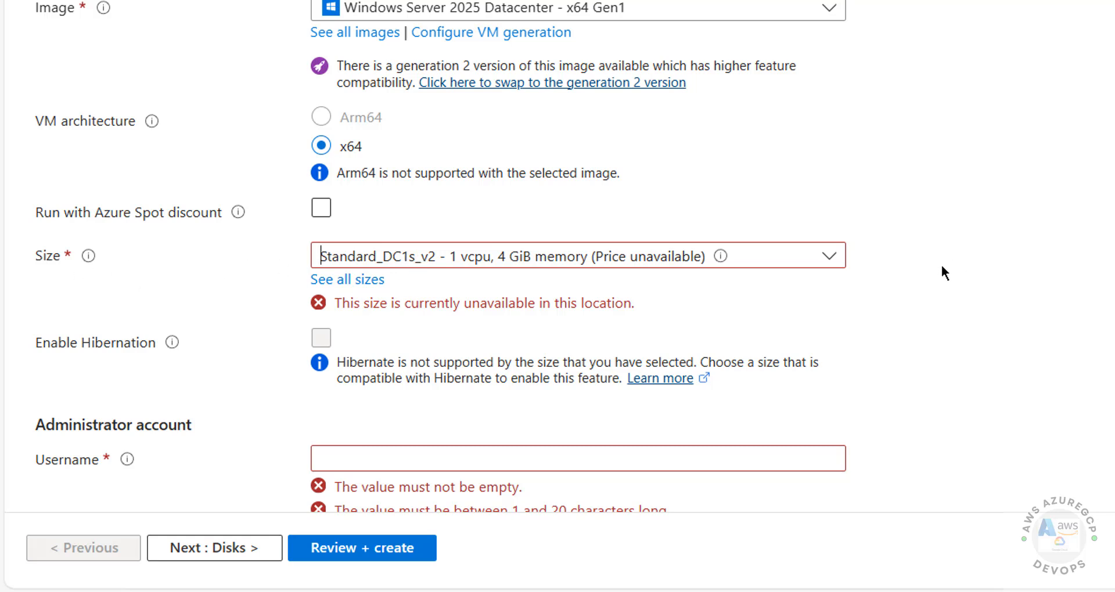
pyautogui.moveTo(328, 308); pyautogui.dragTo(529, 301)
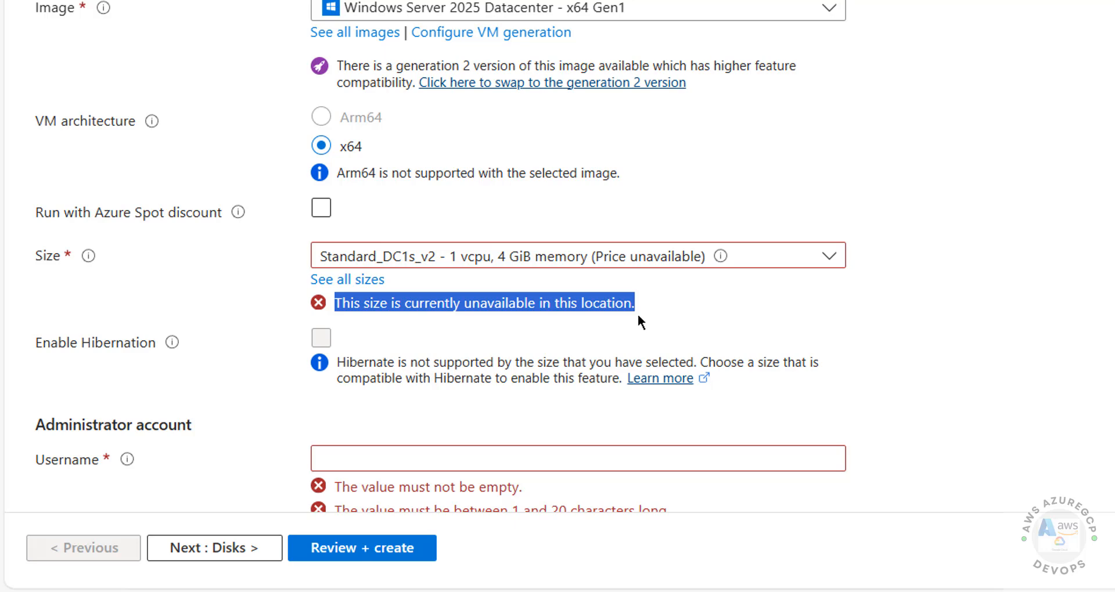
pyautogui.click(803, 264)
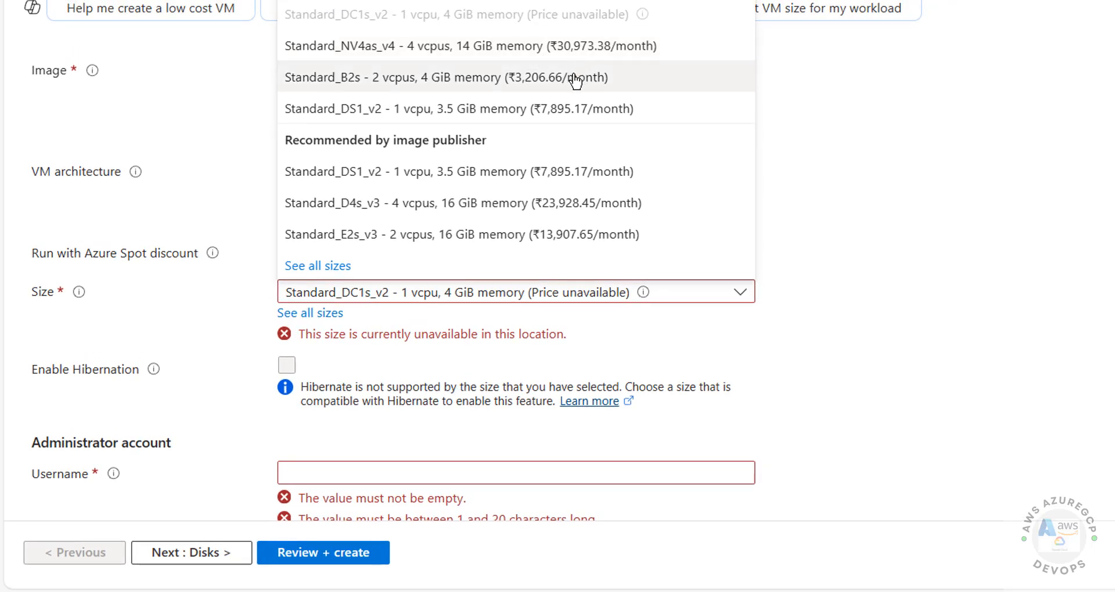
pyautogui.click(575, 80)
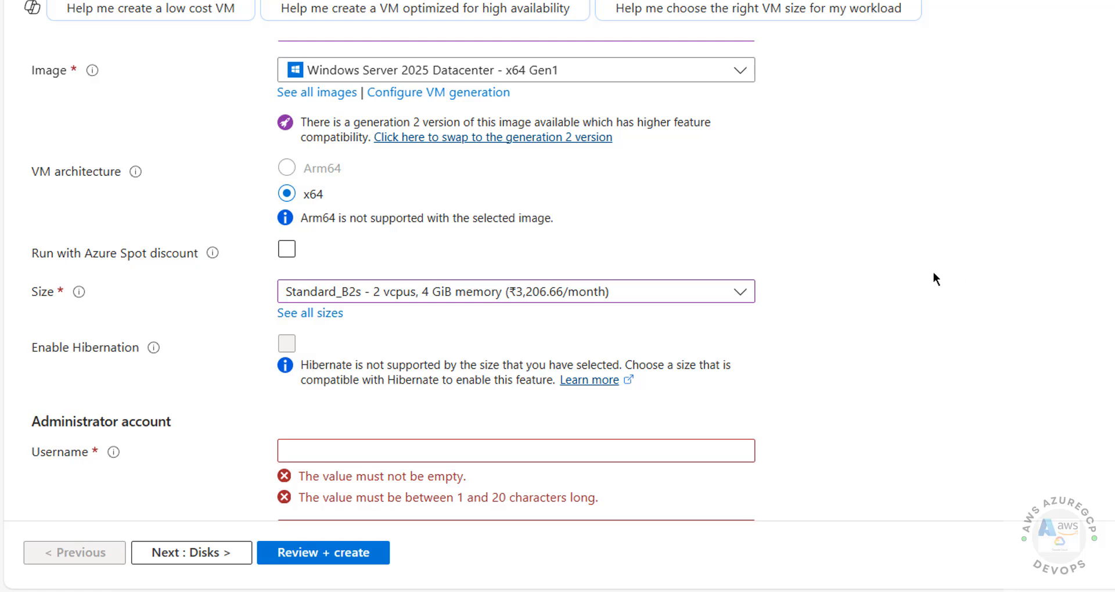
# Step: Set the administrator username to vmadmin, replacing the initially typed admin
pyautogui.scroll(-3, 750, 284)
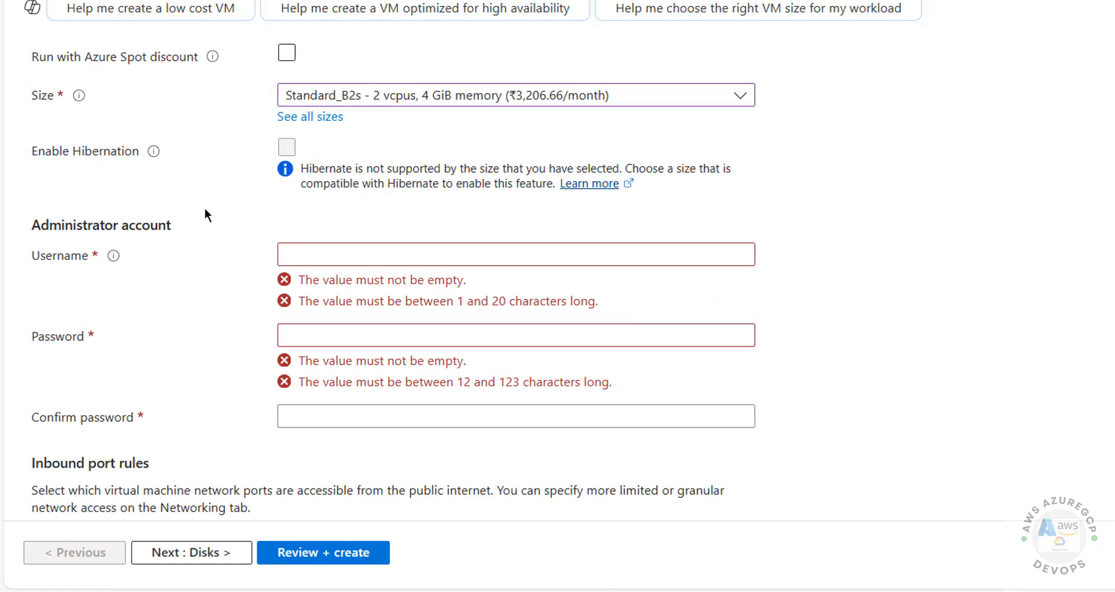
pyautogui.click(326, 249)
pyautogui.click(143, 241)
pyautogui.press('Tab')
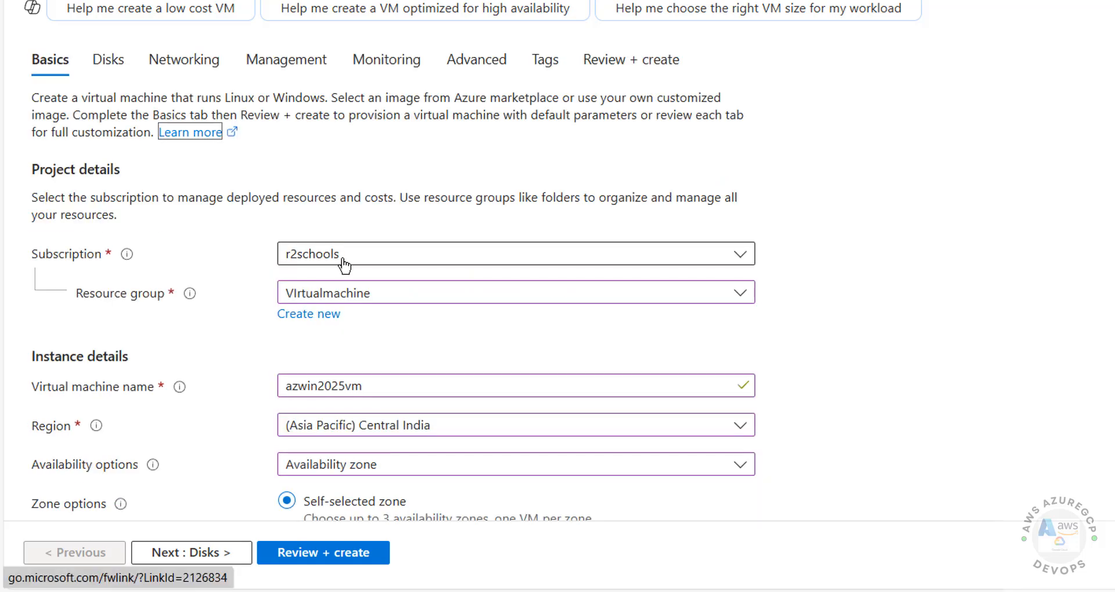
pyautogui.scroll(-10, 384, 266)
pyautogui.click(523, 154)
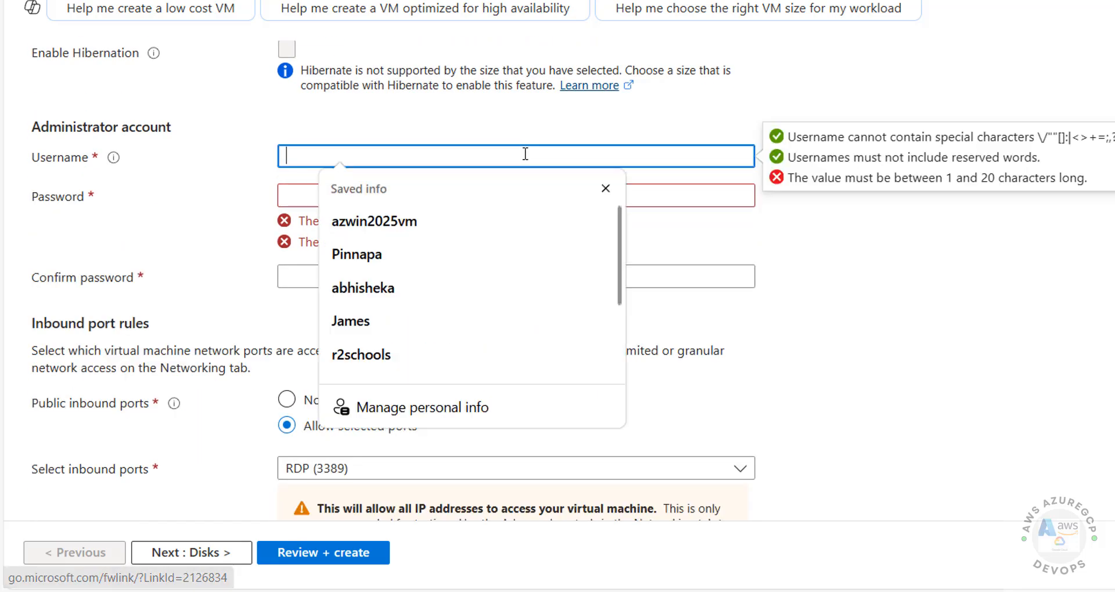
pyautogui.write('admin')
pyautogui.press('Tab')
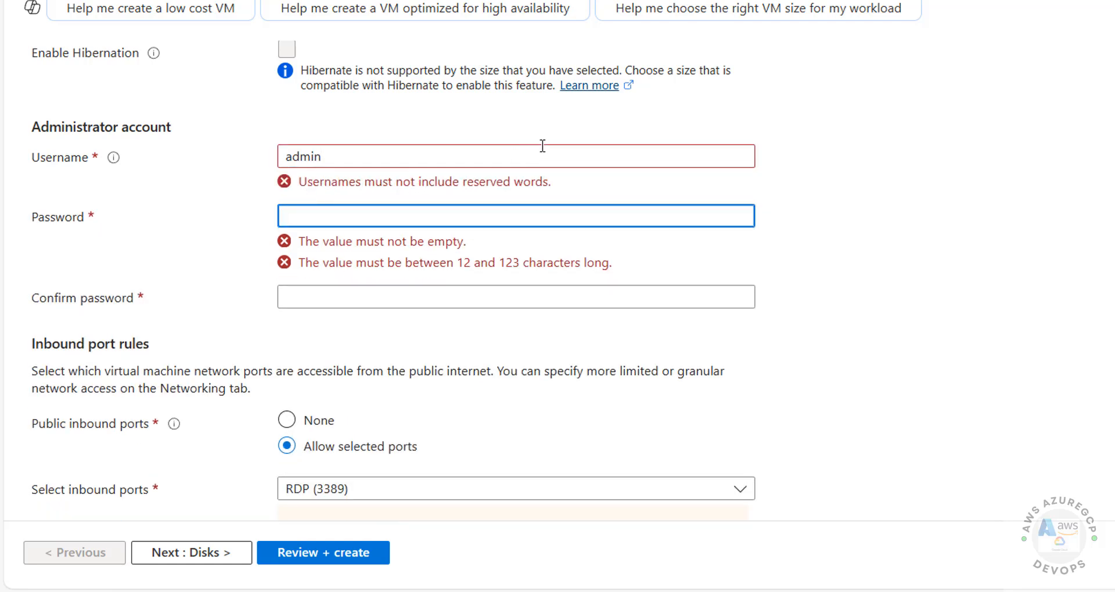
pyautogui.moveTo(524, 157); pyautogui.dragTo(275, 157)
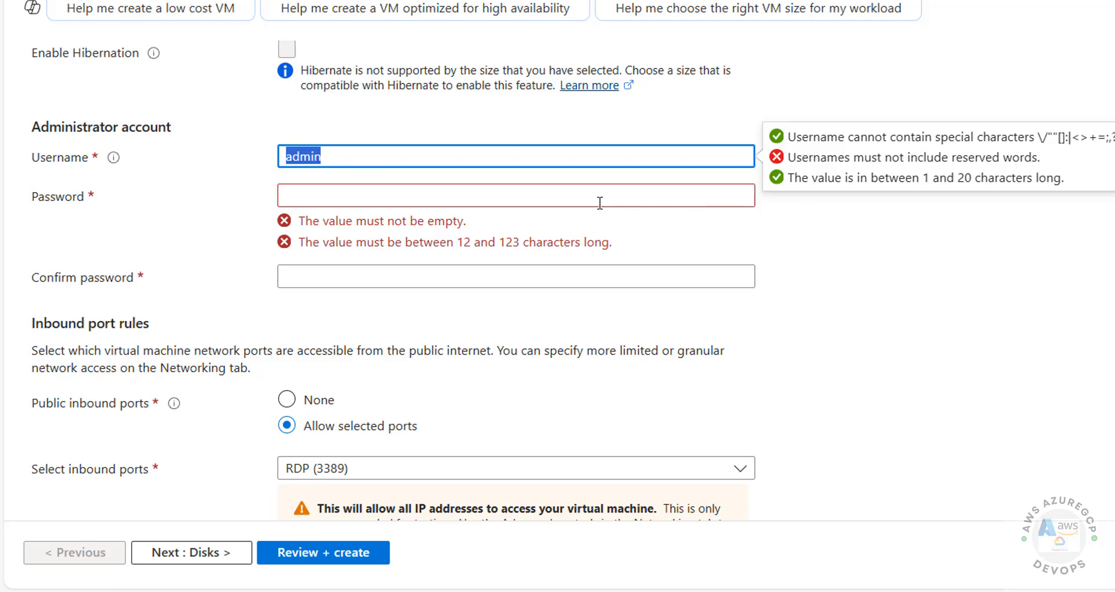
pyautogui.write('vmadmin')
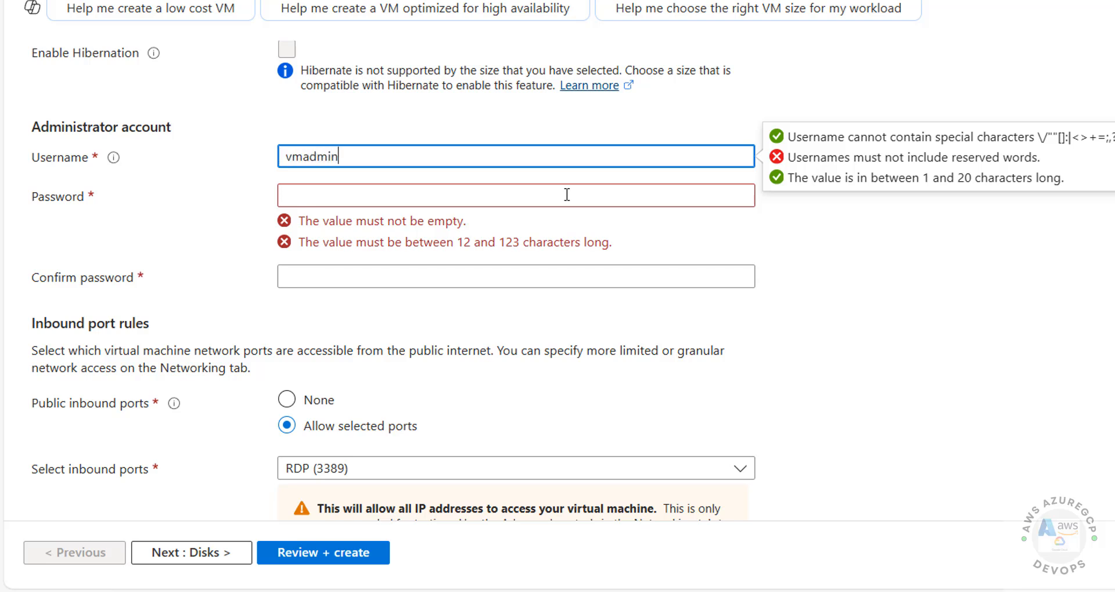
# Step: Enter the administrator password and a matching confirmation
pyautogui.click(567, 195)
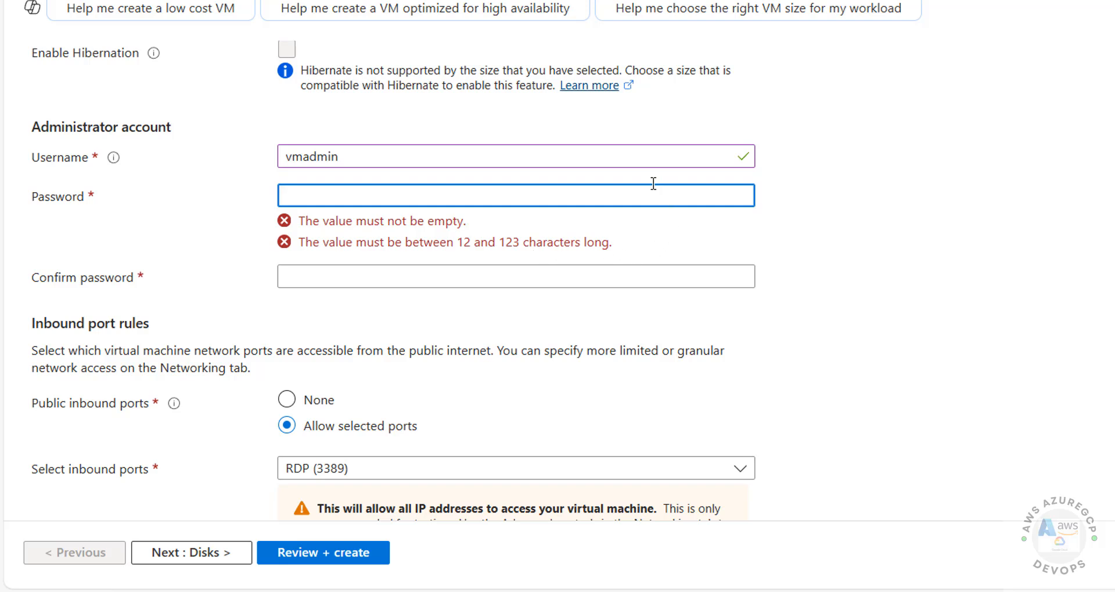
pyautogui.write('•••••••••')
pyautogui.press('Tab')
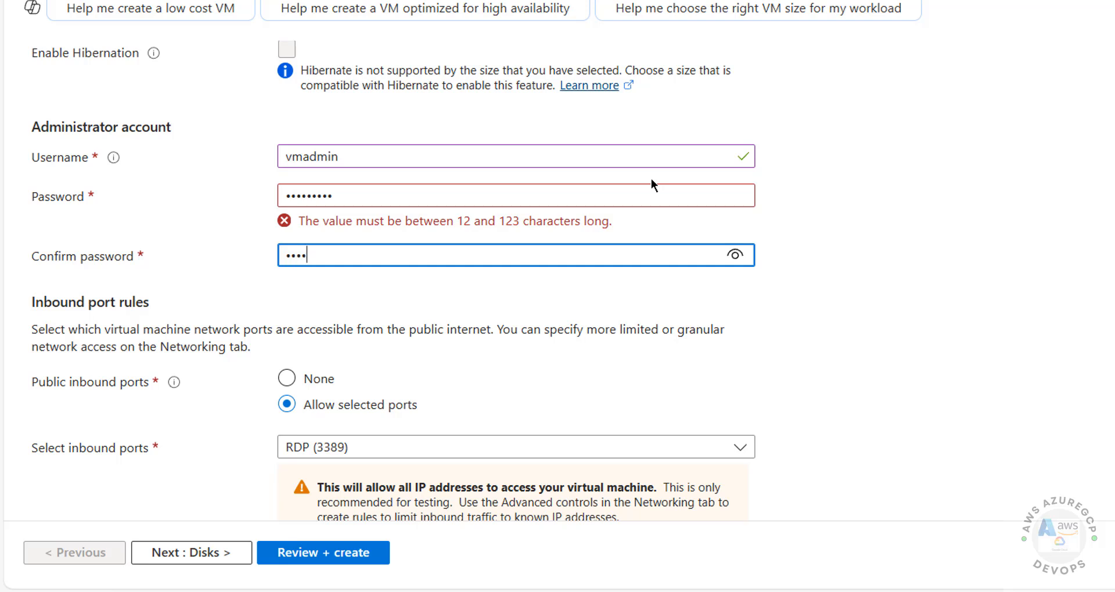
pyautogui.write('•••')
pyautogui.doubleClick(631, 192)
pyautogui.write('•••••••')
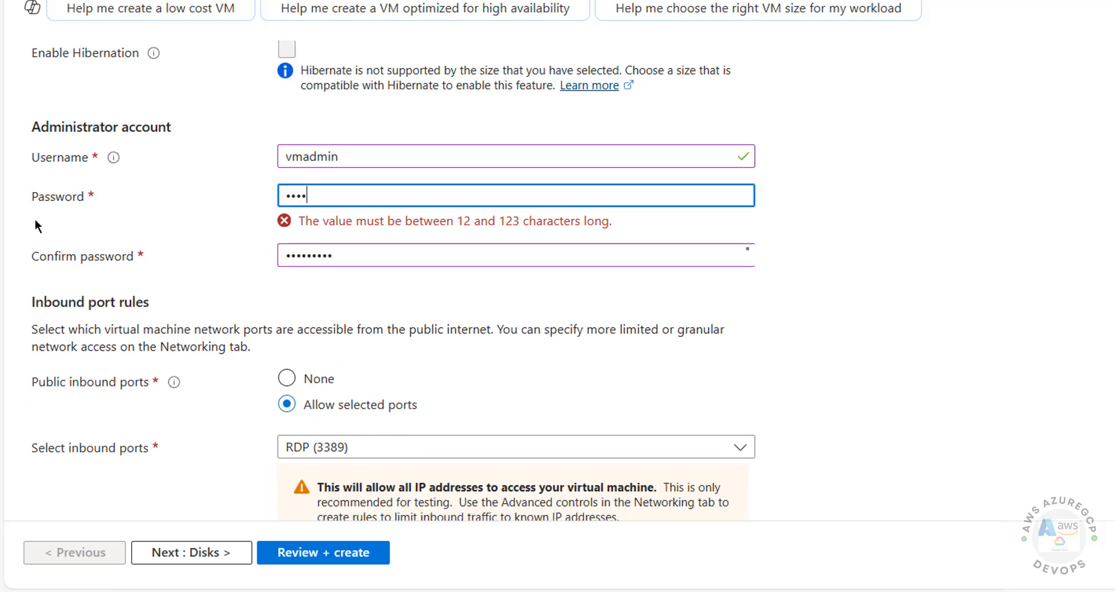
pyautogui.write('•••')
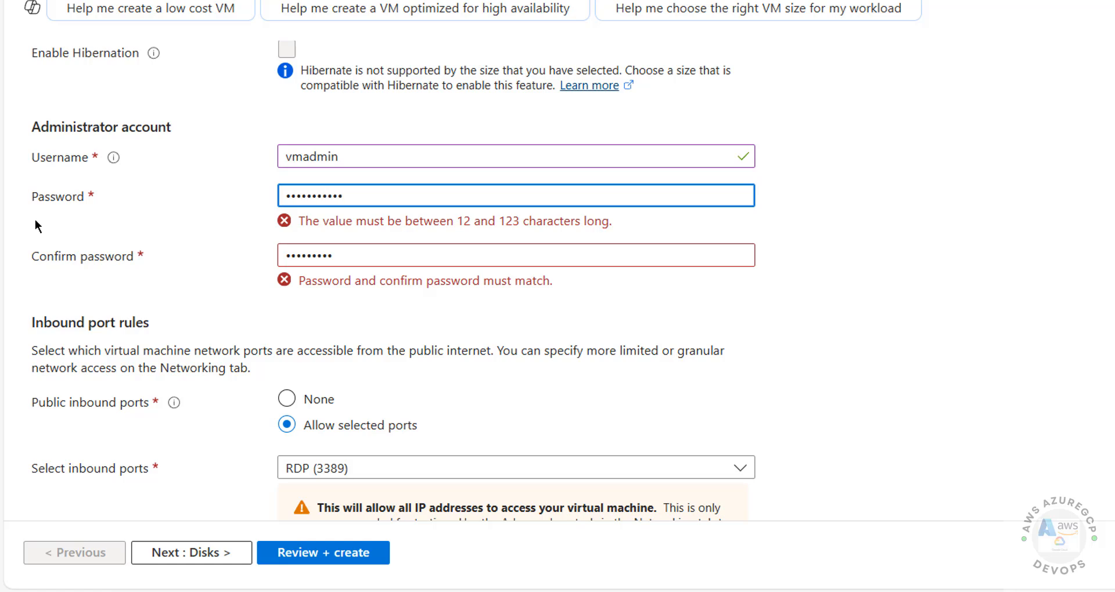
pyautogui.write('•••')
pyautogui.press('Tab')
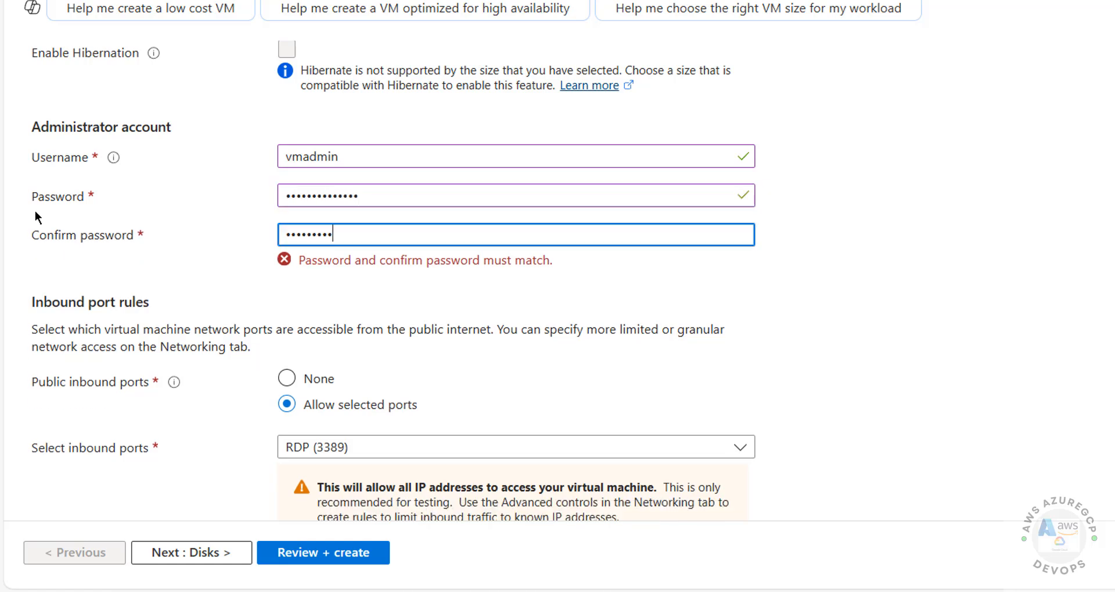
pyautogui.hotkey('ctrl', 'v')
# Step: Add HTTP (80) and HTTPS (443) to the allowed inbound ports, then continue to Disks
pyautogui.scroll(-3, 89, 132)
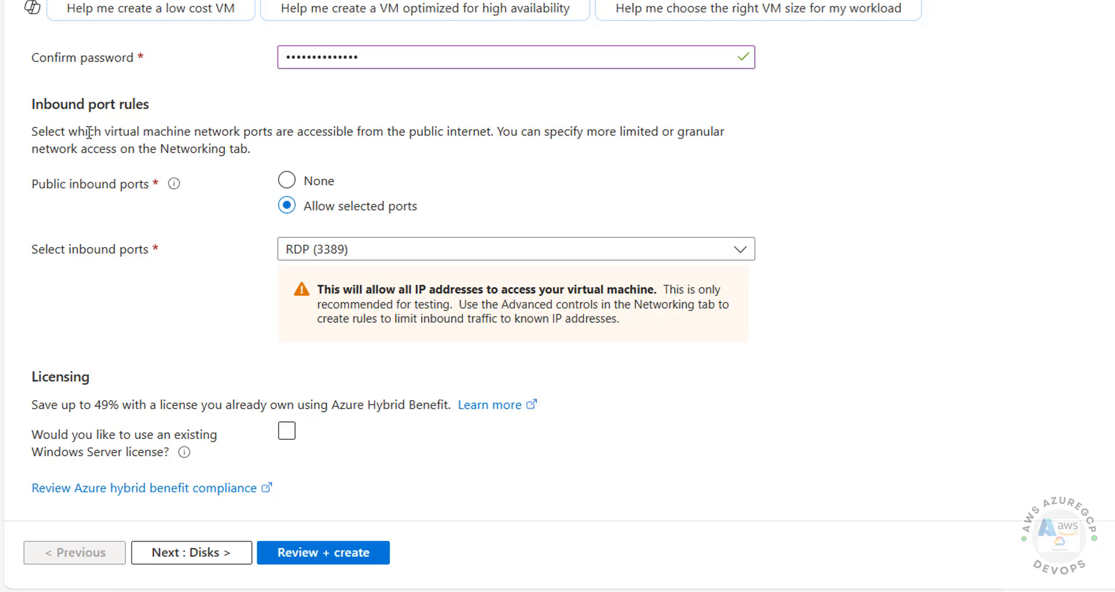
pyautogui.click(382, 254)
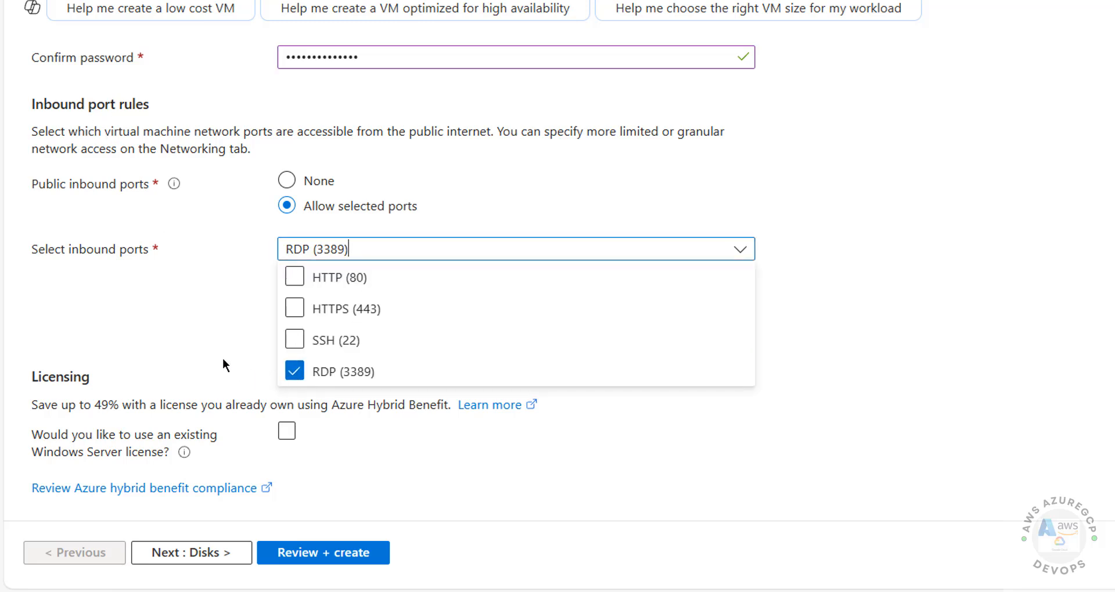
pyautogui.click(294, 277)
pyautogui.click(295, 308)
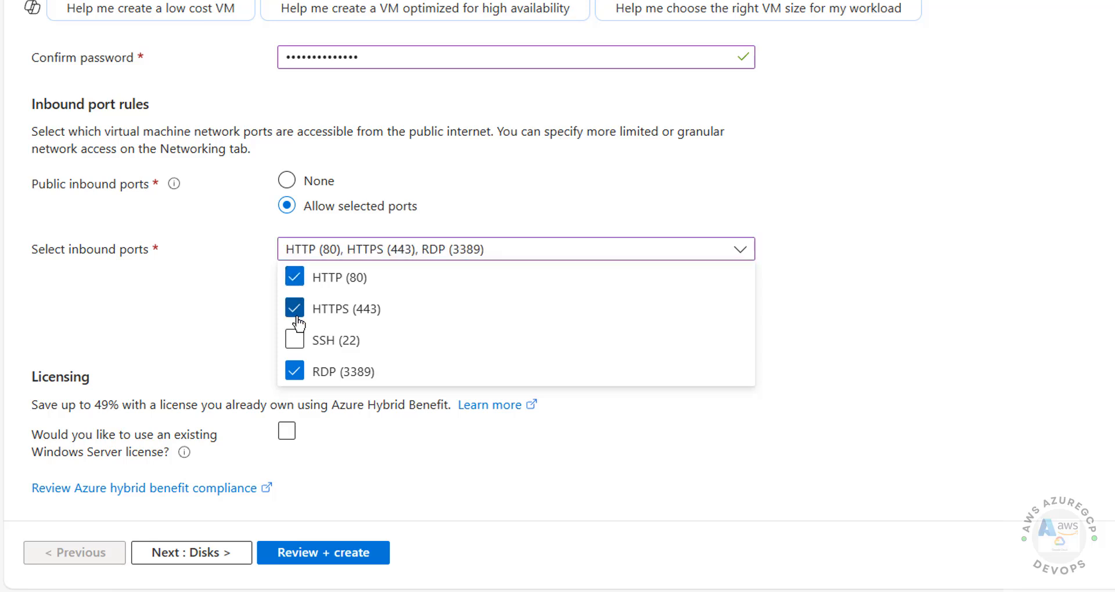
pyautogui.click(187, 321)
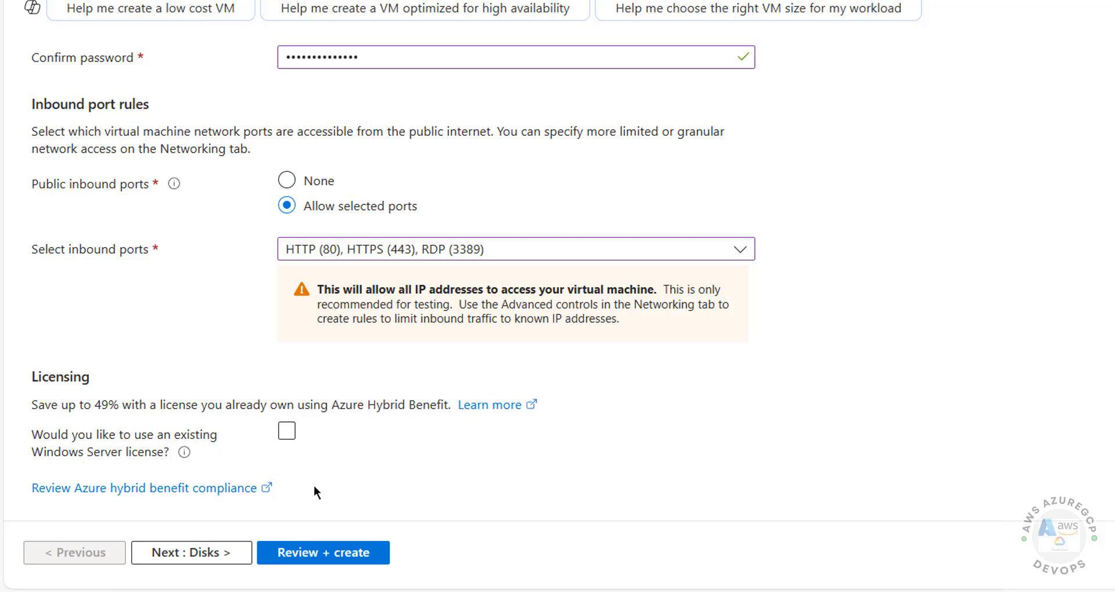
pyautogui.click(176, 554)
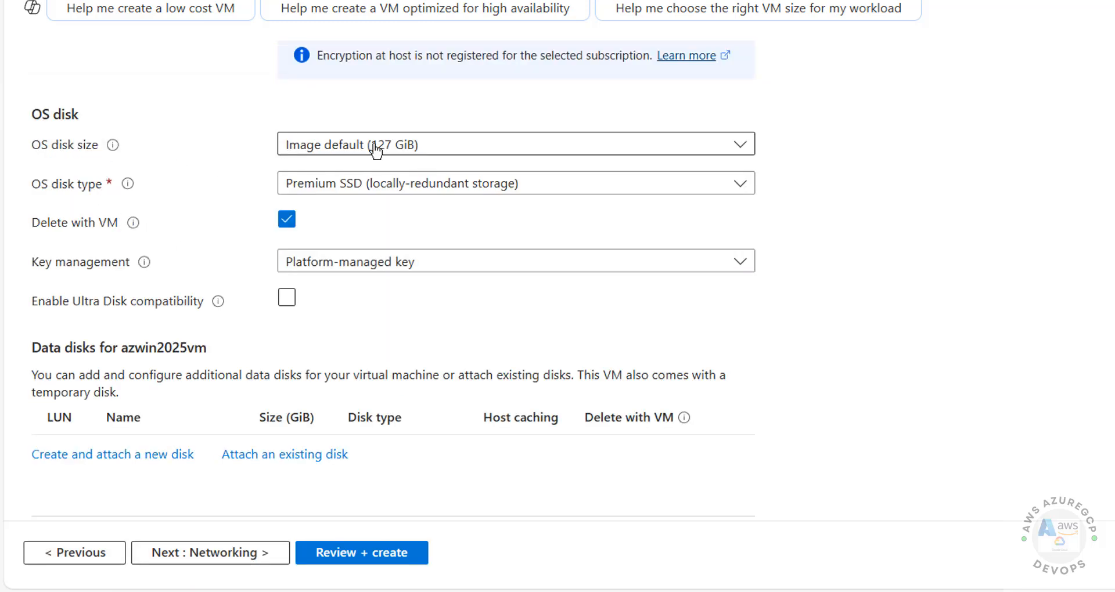
# Step: Leave the OS disk size unchanged and set the OS disk type to Standard SSD (locally-redundant storage)
pyautogui.click(427, 149)
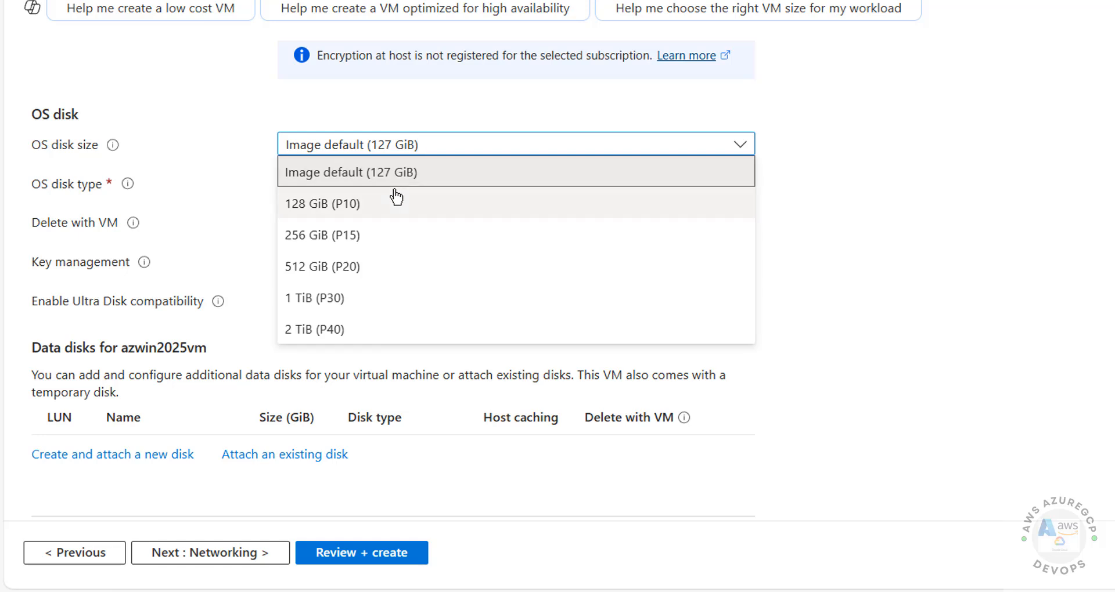
pyautogui.click(607, 100)
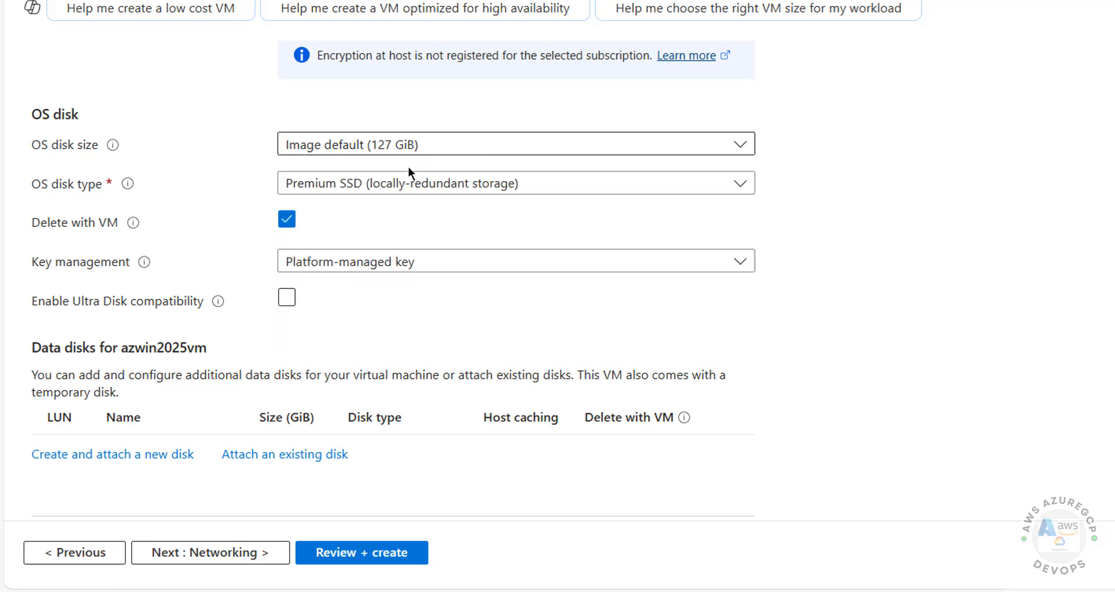
pyautogui.click(485, 149)
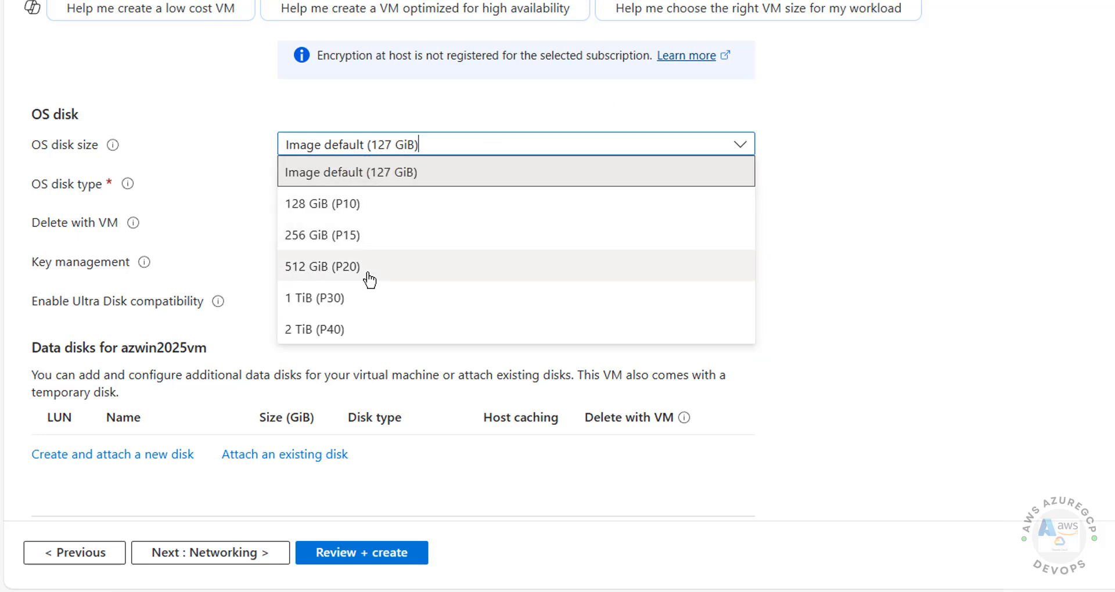
pyautogui.click(788, 67)
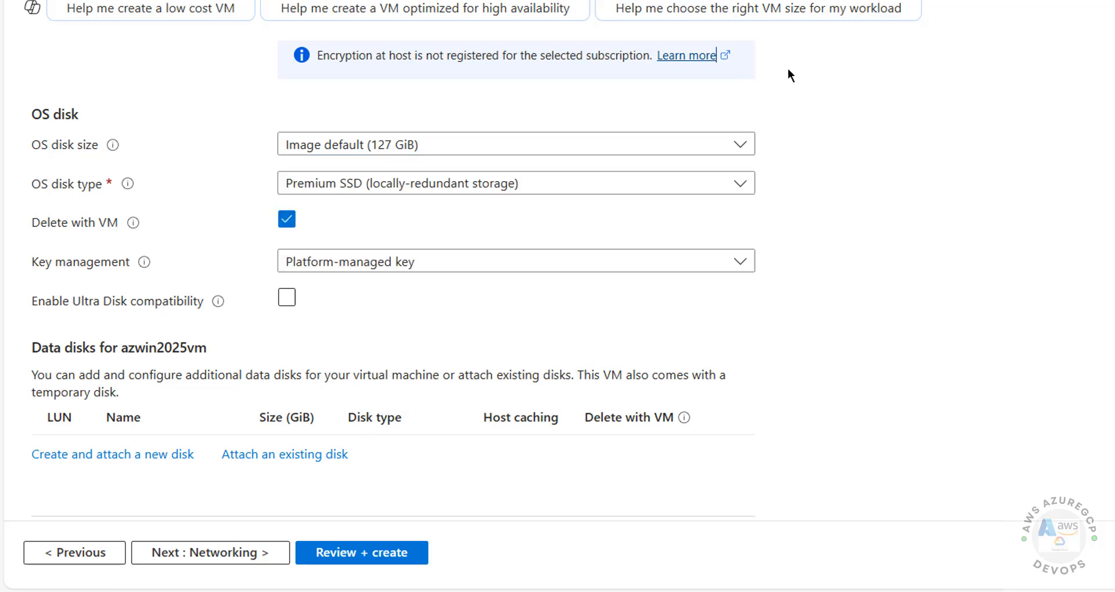
pyautogui.click(493, 185)
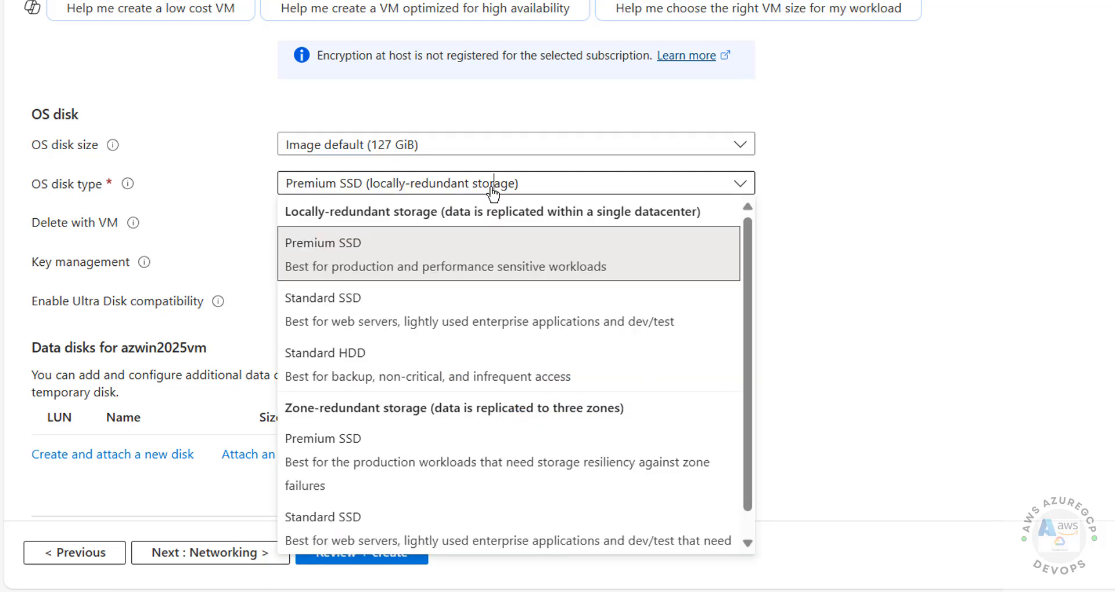
pyautogui.click(410, 317)
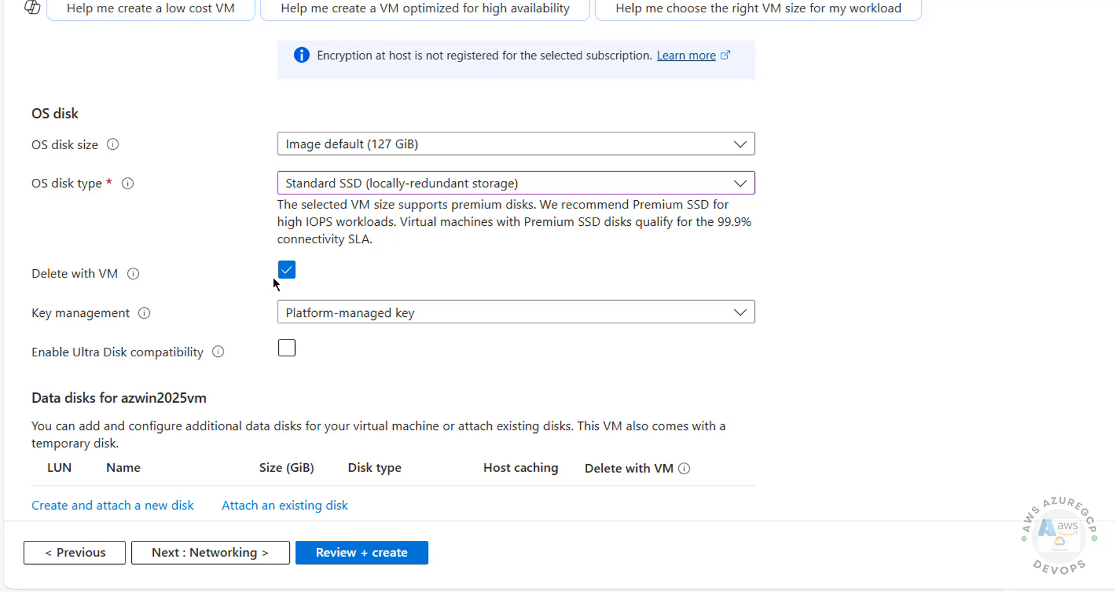
# Step: Keep Delete with VM checked and enable Ultra Disk compatibility
pyautogui.click(286, 271)
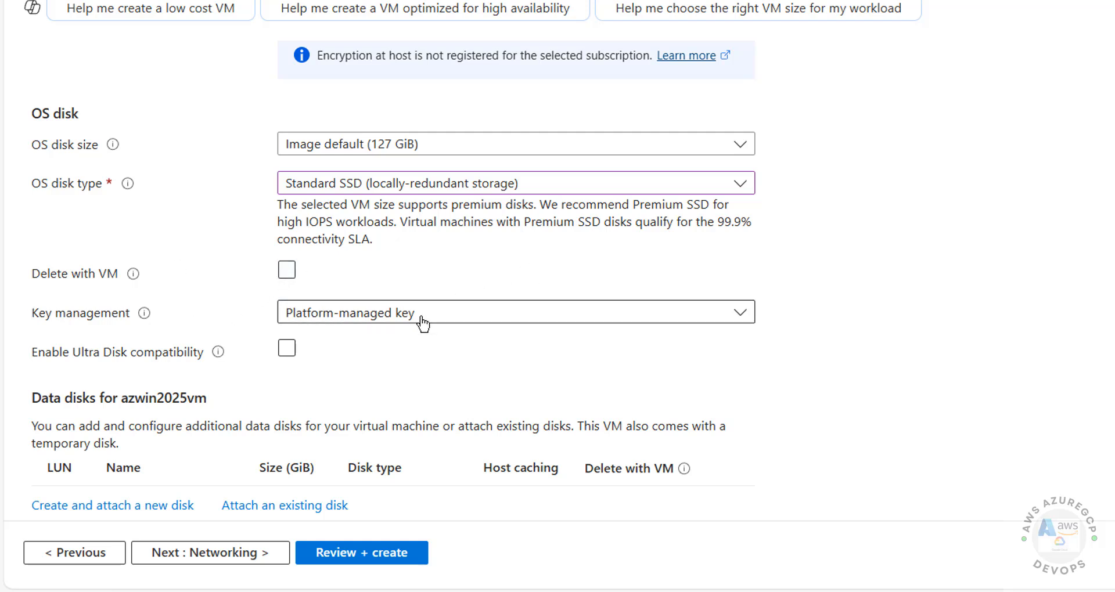
pyautogui.click(286, 271)
pyautogui.click(395, 313)
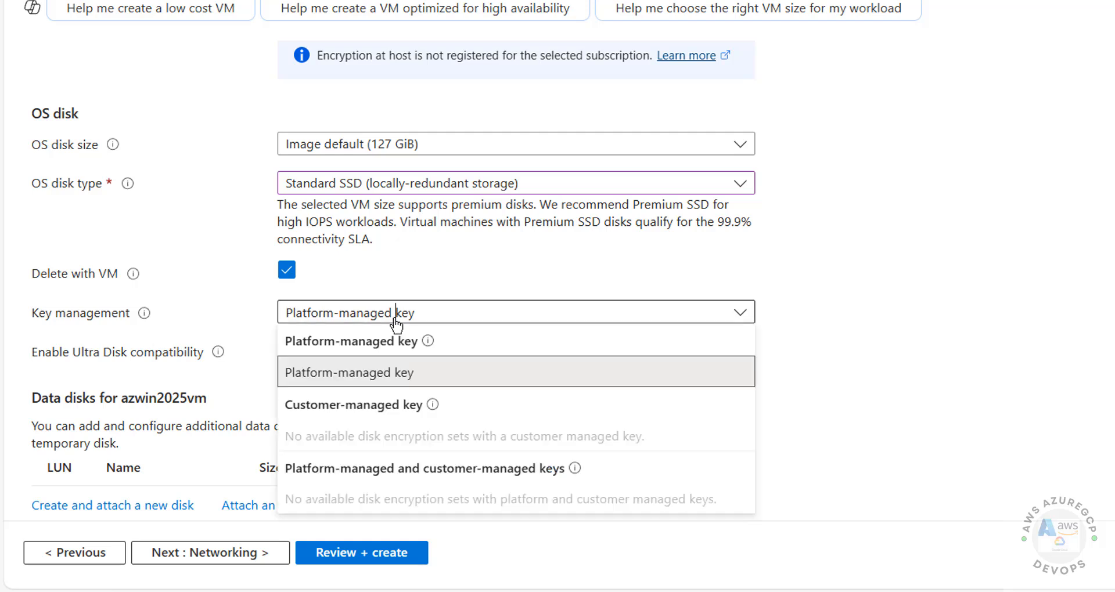
pyautogui.click(818, 318)
pyautogui.scroll(-1, 823, 318)
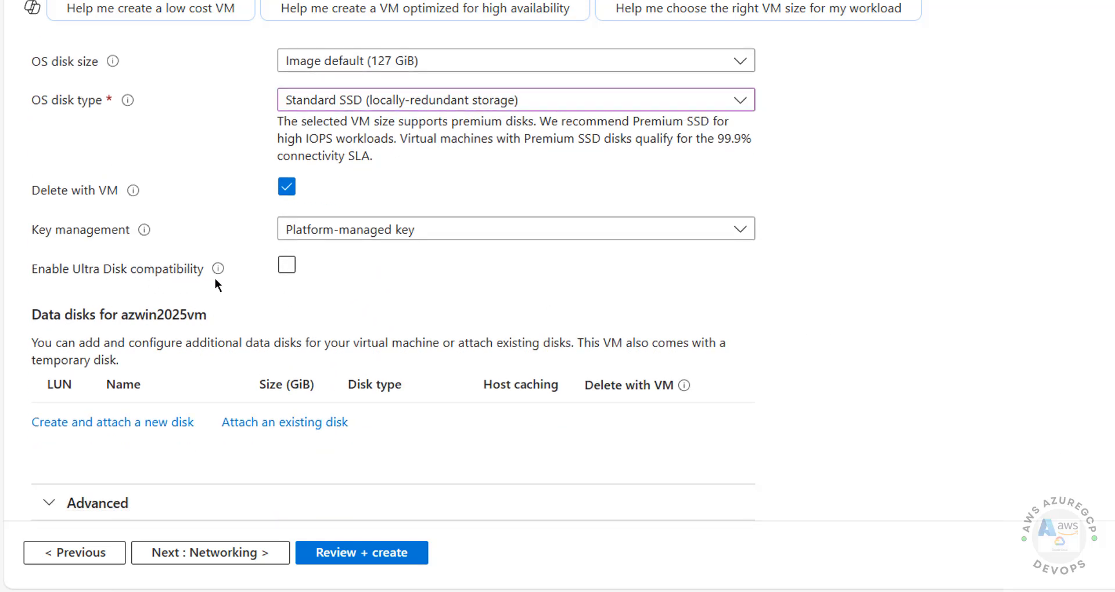
pyautogui.click(287, 267)
# Step: On the Networking tab, keep the public IP as (new) azwin2025vm-ip
pyautogui.click(232, 554)
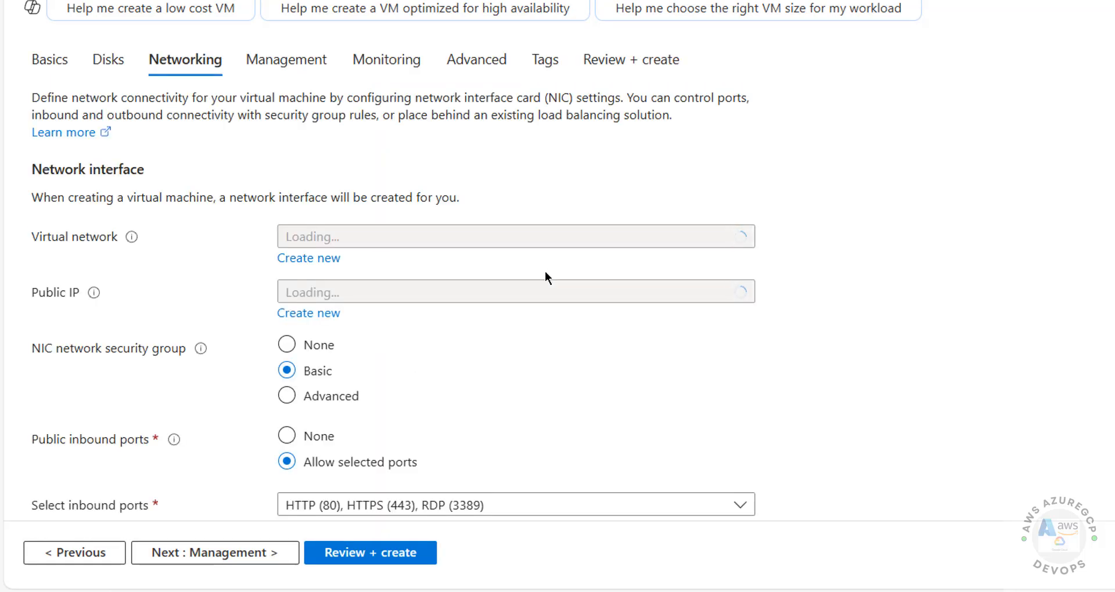
pyautogui.click(442, 239)
pyautogui.click(441, 239)
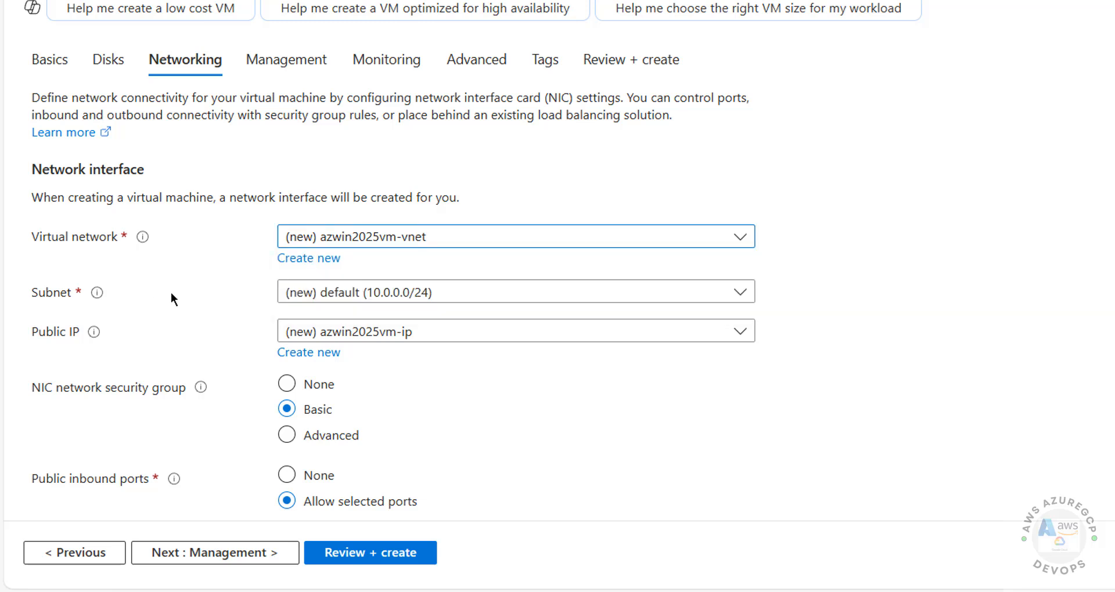
pyautogui.press('Tab')
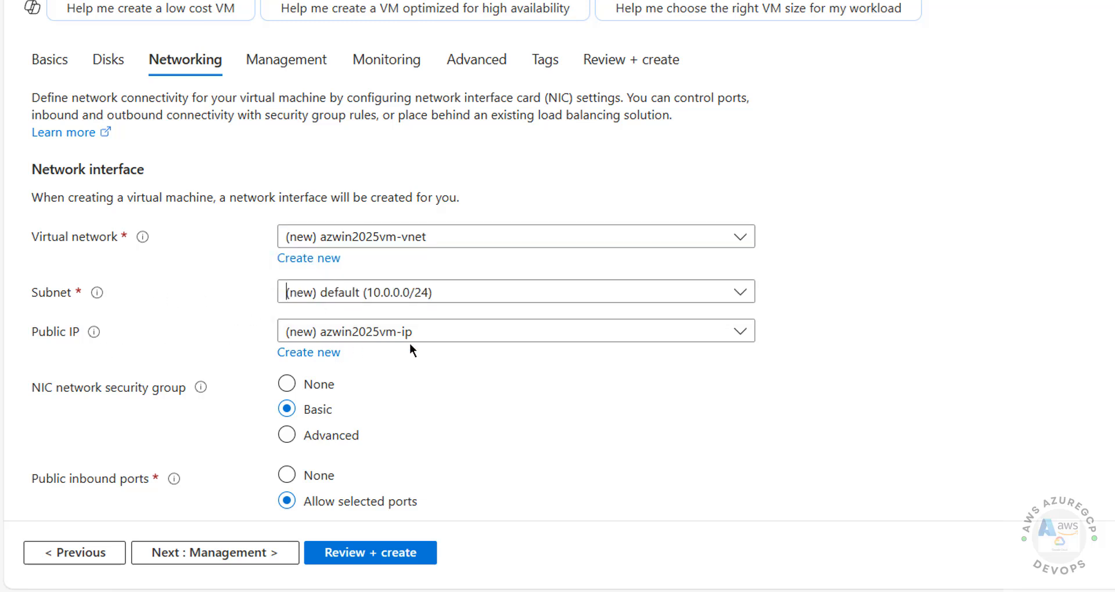
pyautogui.click(432, 337)
pyautogui.press('Down')
pyautogui.press('Return')
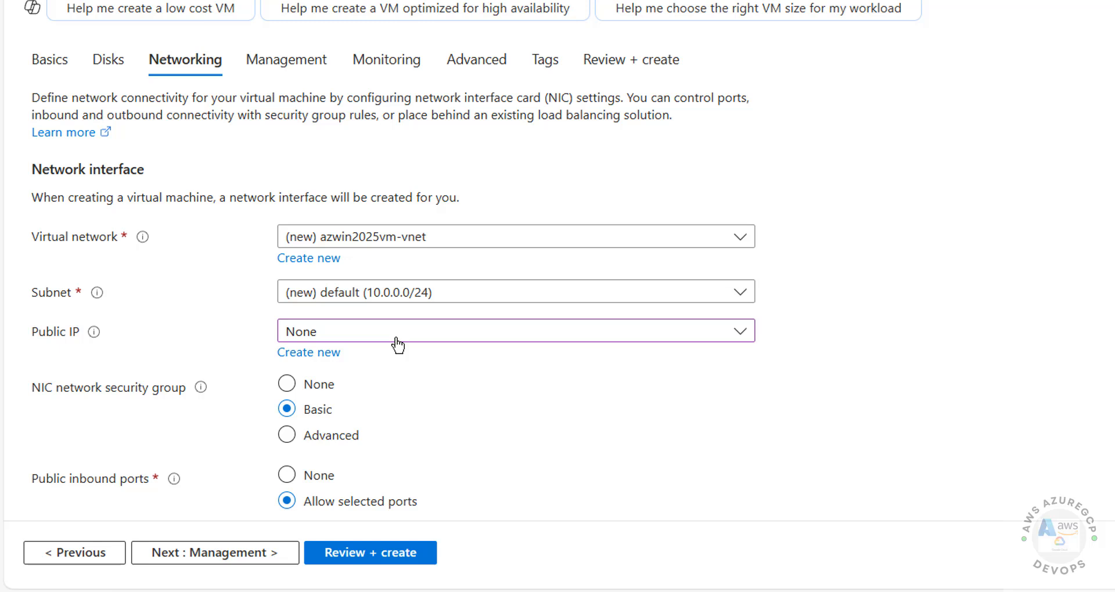
pyautogui.click(393, 343)
pyautogui.click(346, 399)
pyautogui.click(388, 338)
pyautogui.click(374, 360)
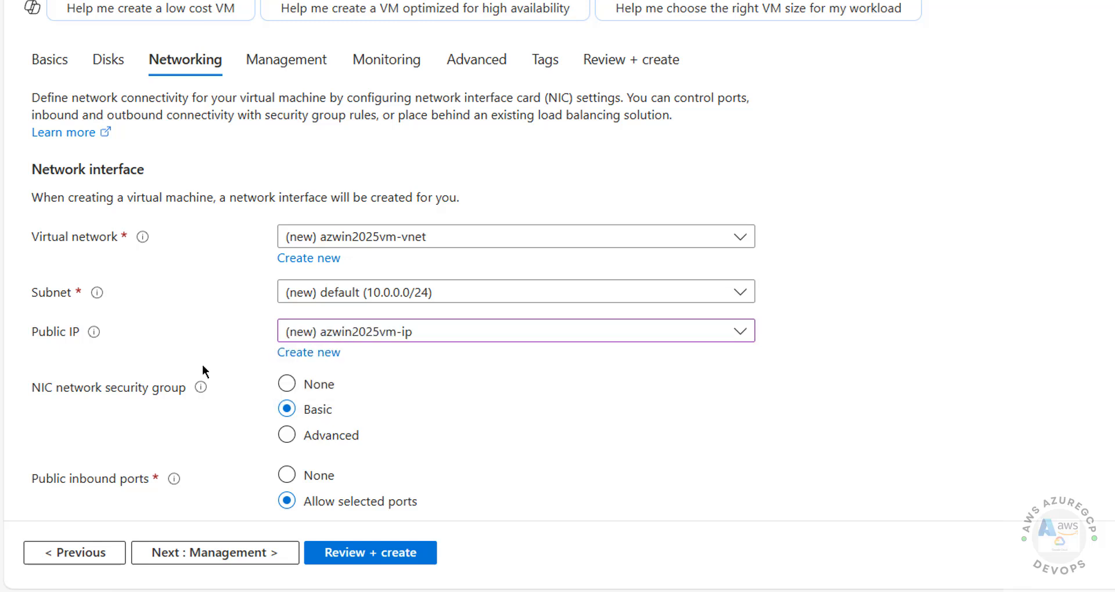
# Step: Delete the public IP and NIC with the VM, and leave load balancing at None
pyautogui.scroll(-3, 216, 267)
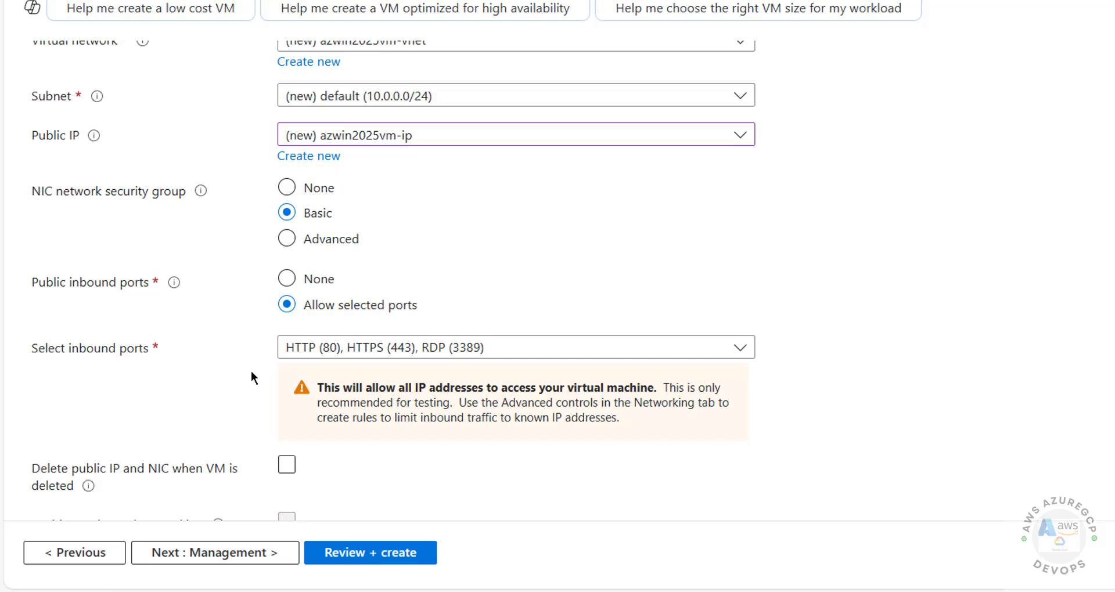
pyautogui.scroll(-4, 251, 371)
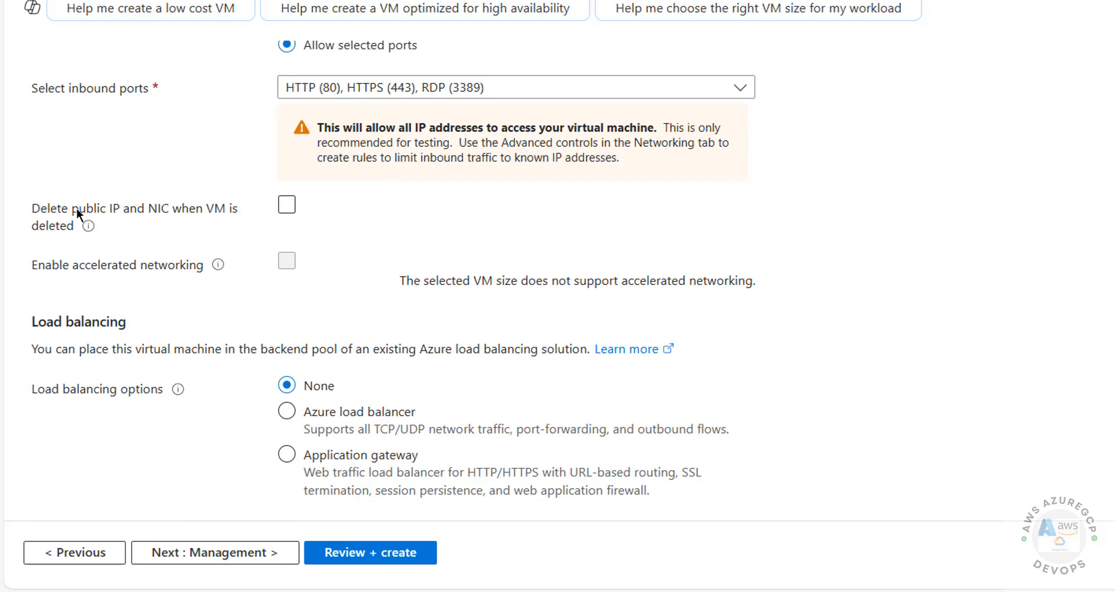
pyautogui.click(293, 212)
pyautogui.click(287, 427)
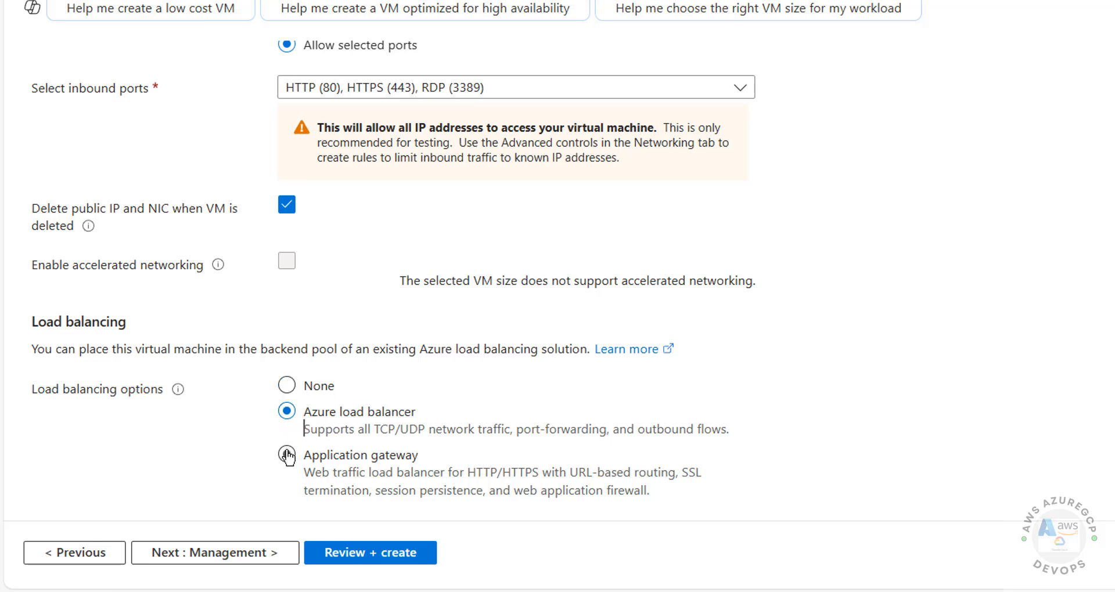
pyautogui.click(288, 454)
pyautogui.click(286, 386)
pyautogui.scroll(2, 414, 268)
pyautogui.scroll(8, 414, 267)
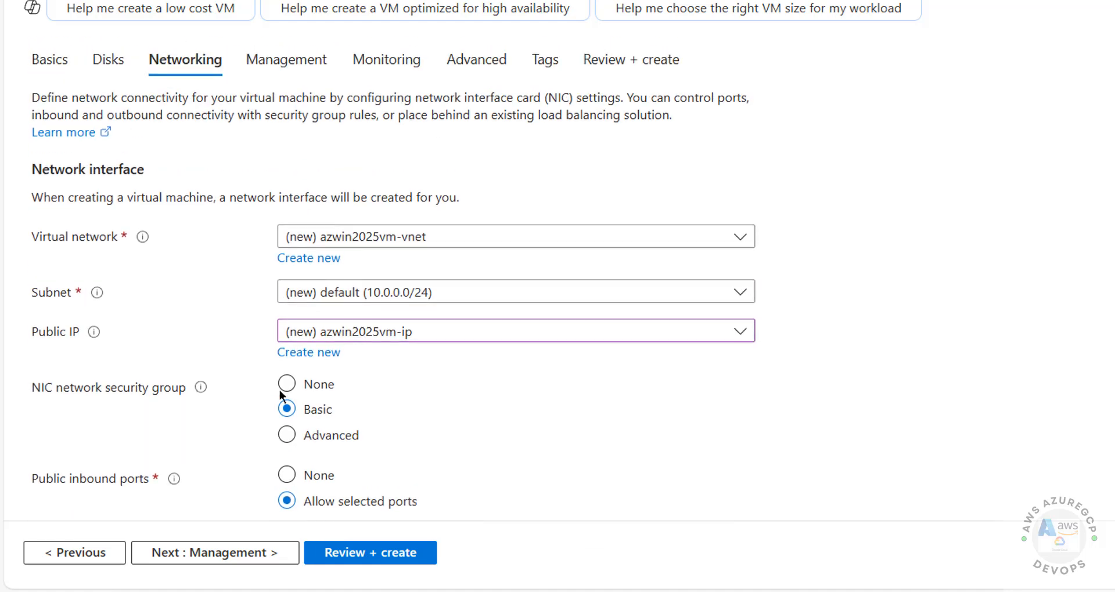
pyautogui.click(204, 551)
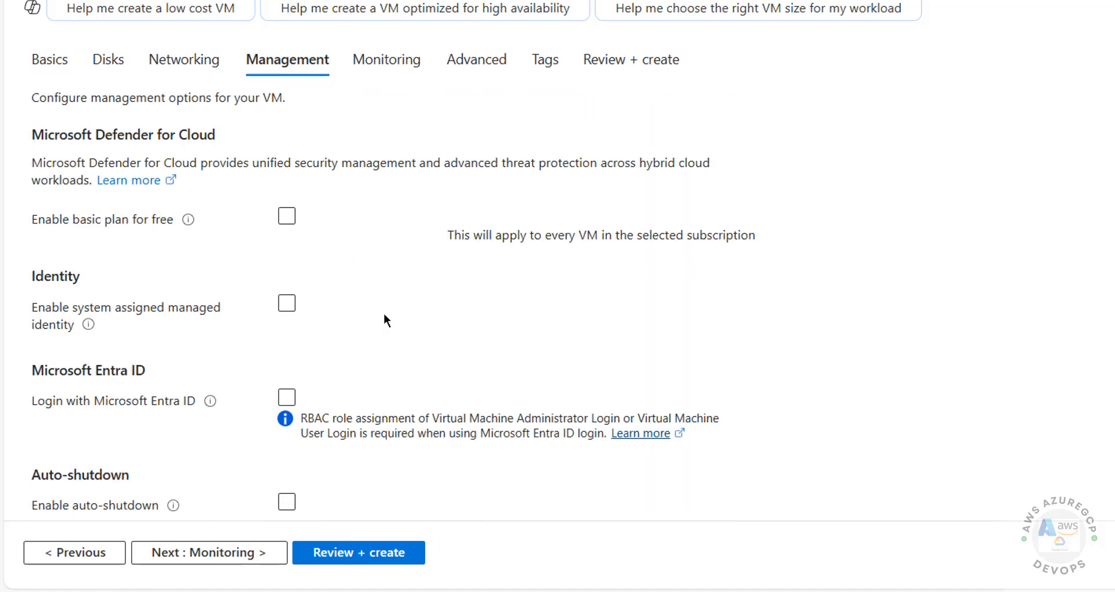
# Step: Leave Enable recommended alert rules unchecked on the Monitoring tab
pyautogui.scroll(-5, 384, 316)
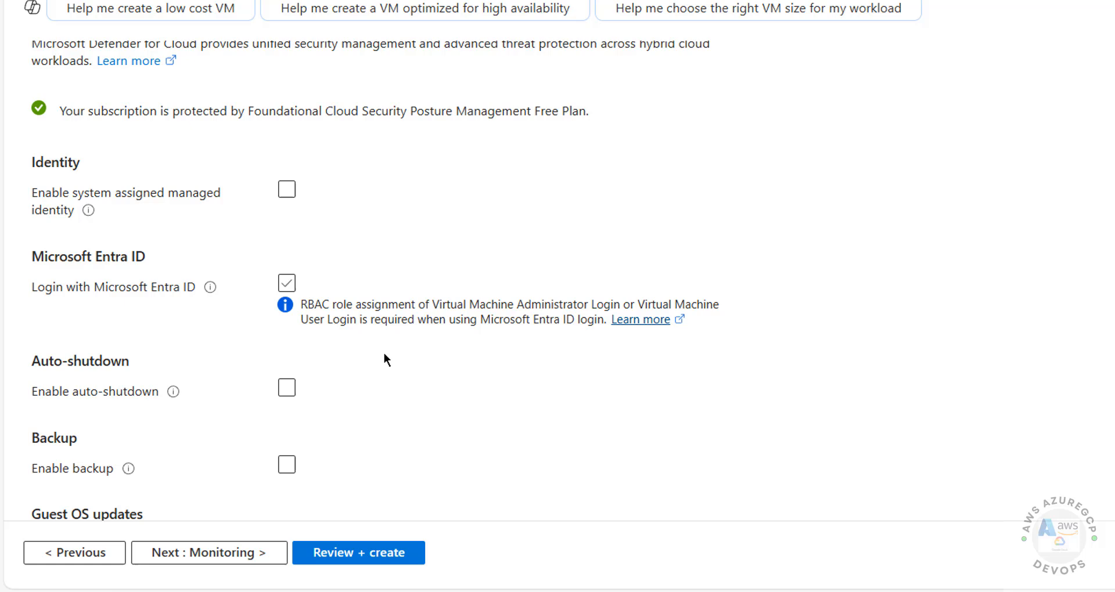
pyautogui.click(249, 557)
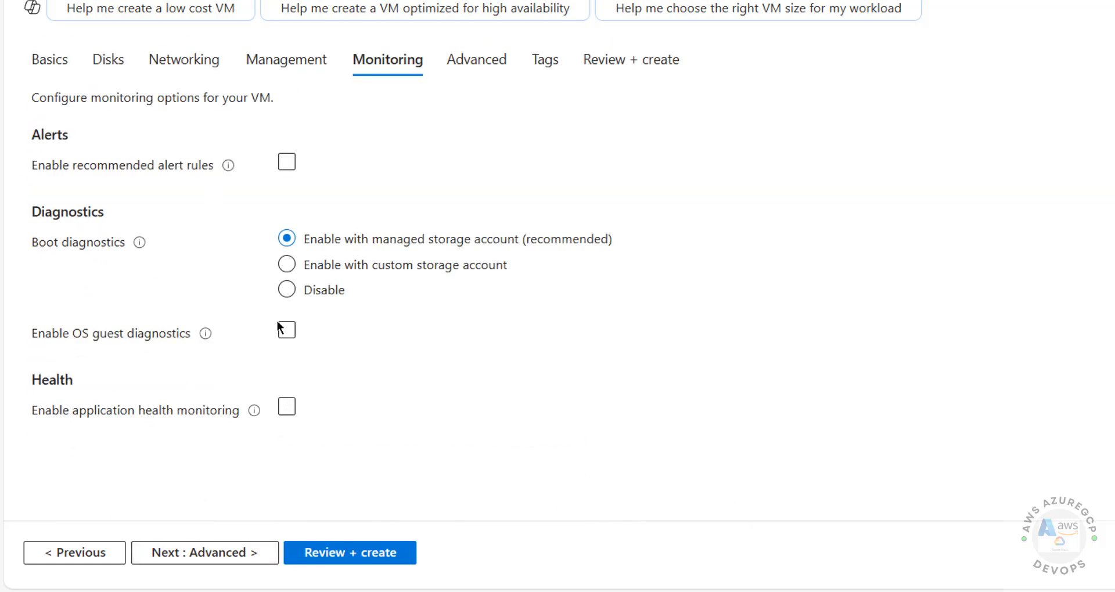
pyautogui.click(287, 162)
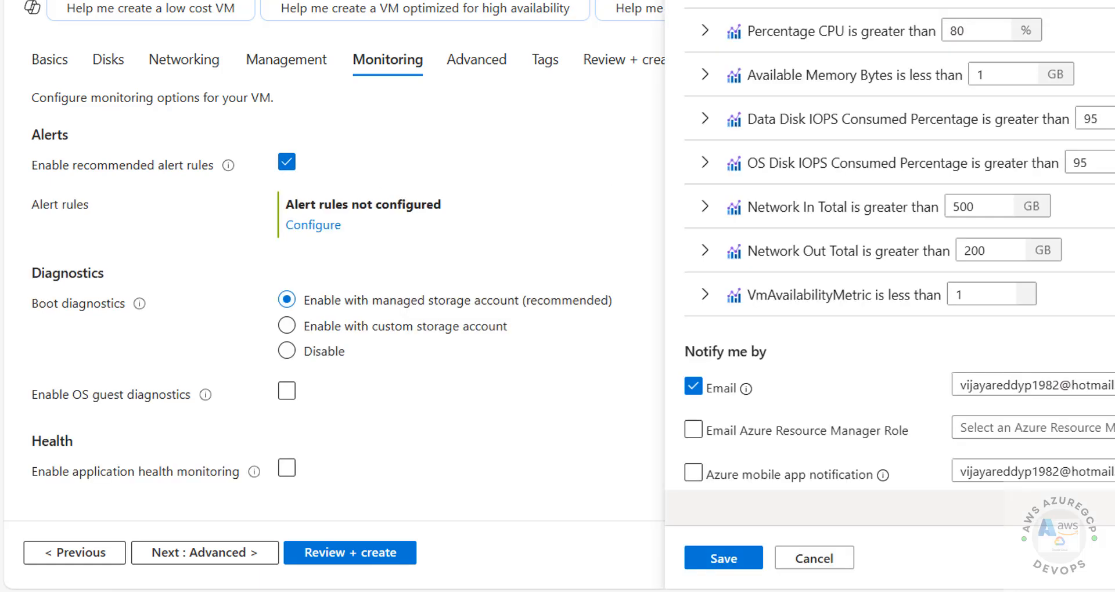
pyautogui.click(814, 558)
pyautogui.click(287, 162)
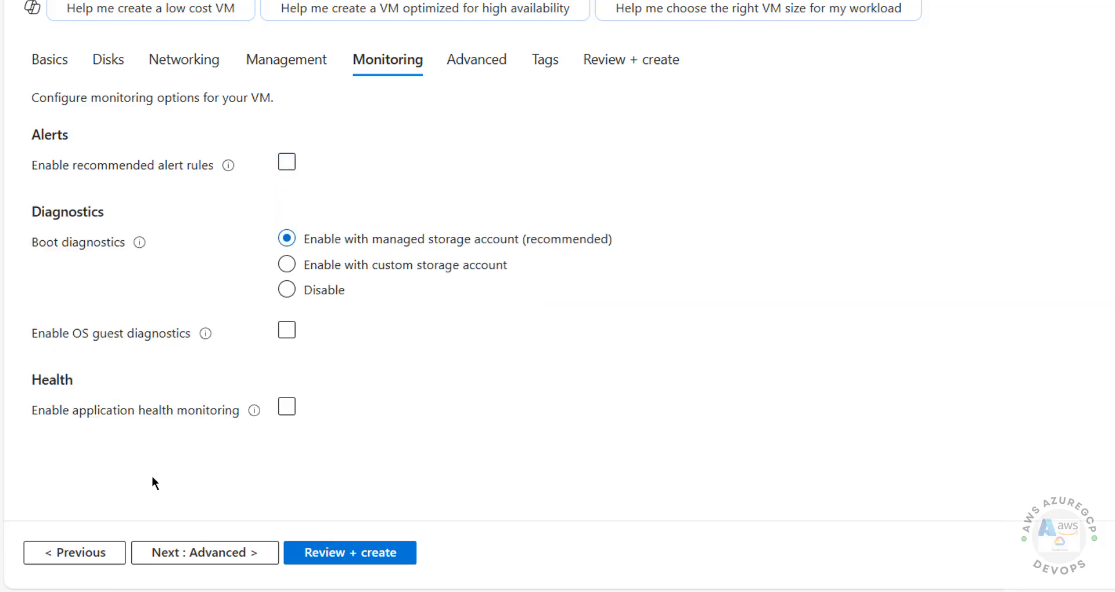
# Step: Look over the Advanced settings, including custom data, without changing them
pyautogui.click(275, 557)
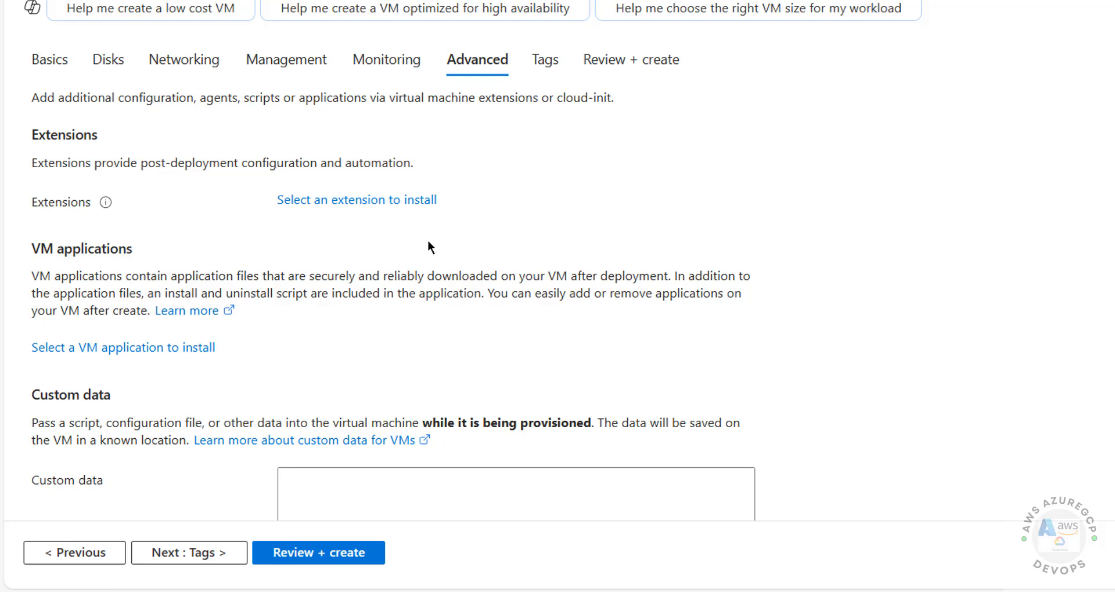
pyautogui.scroll(-3, 428, 243)
pyautogui.click(402, 283)
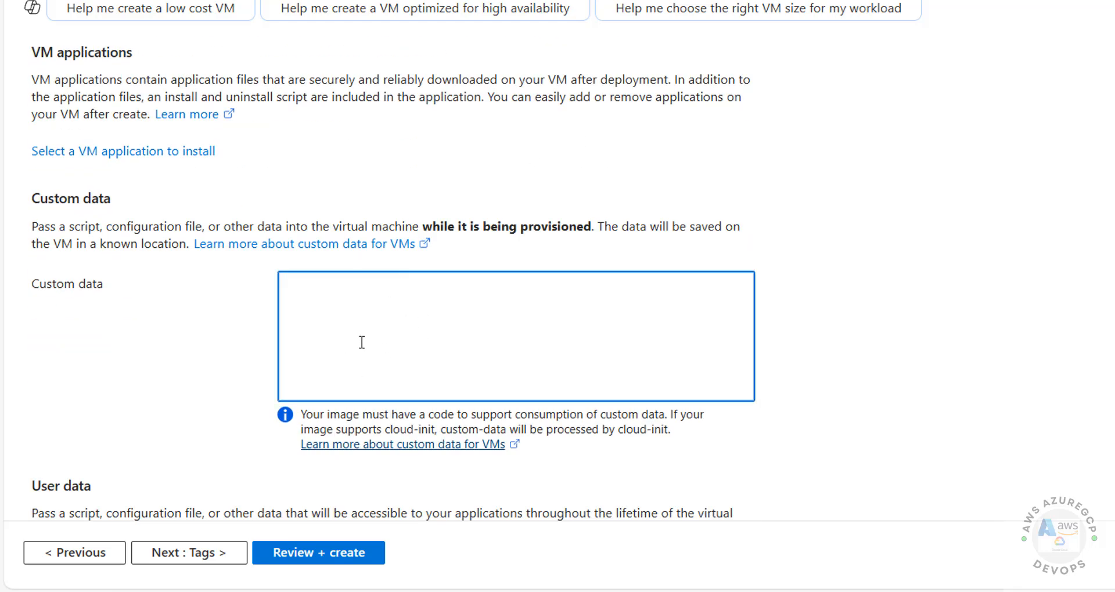
pyautogui.scroll(-6, 362, 342)
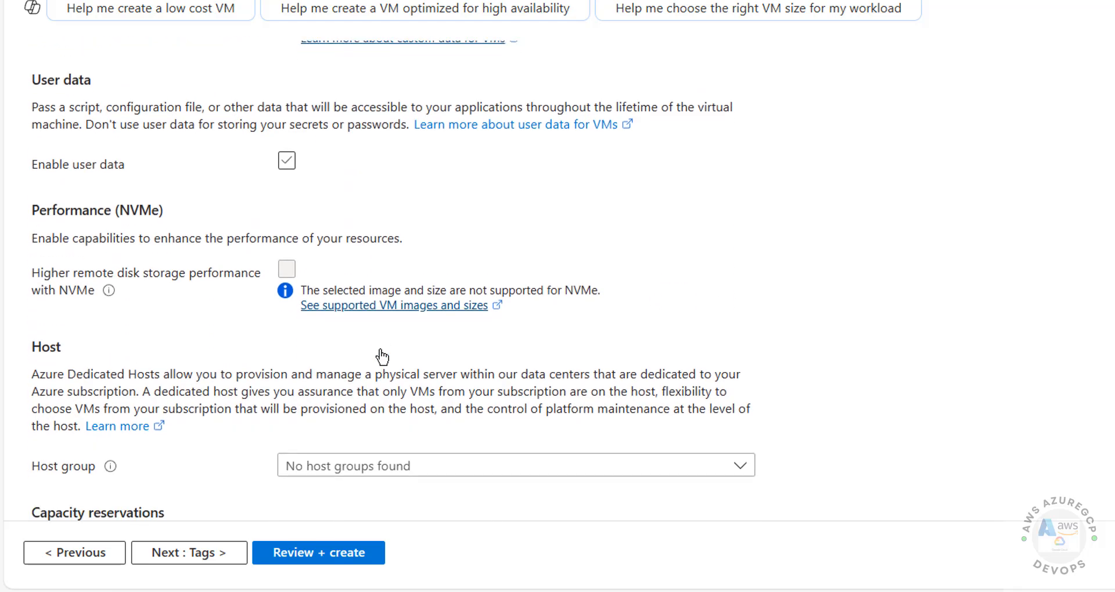
pyautogui.scroll(-4, 382, 357)
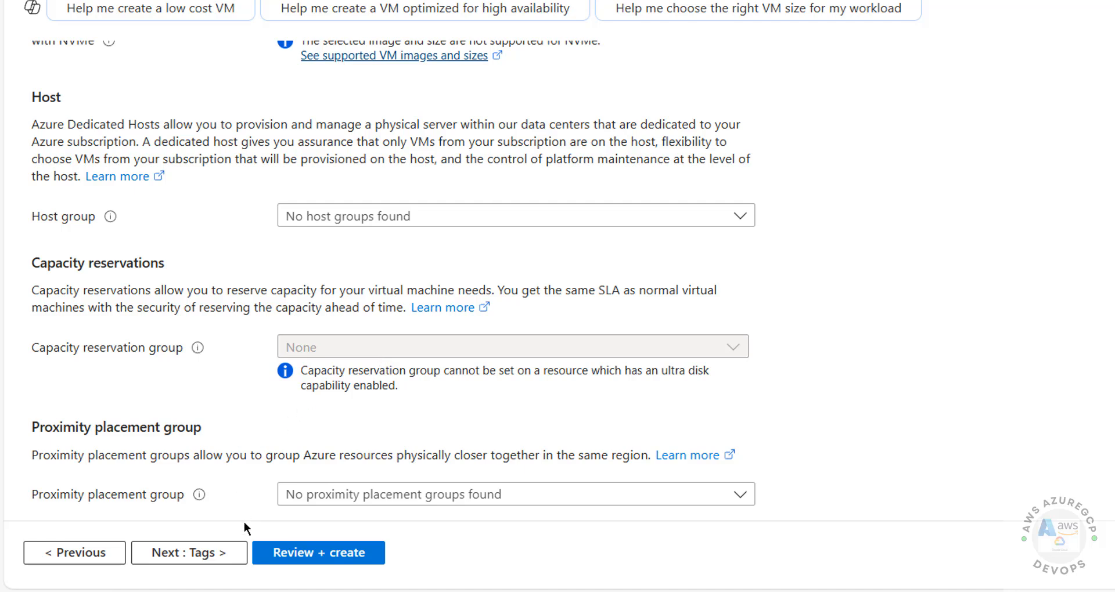
pyautogui.click(221, 554)
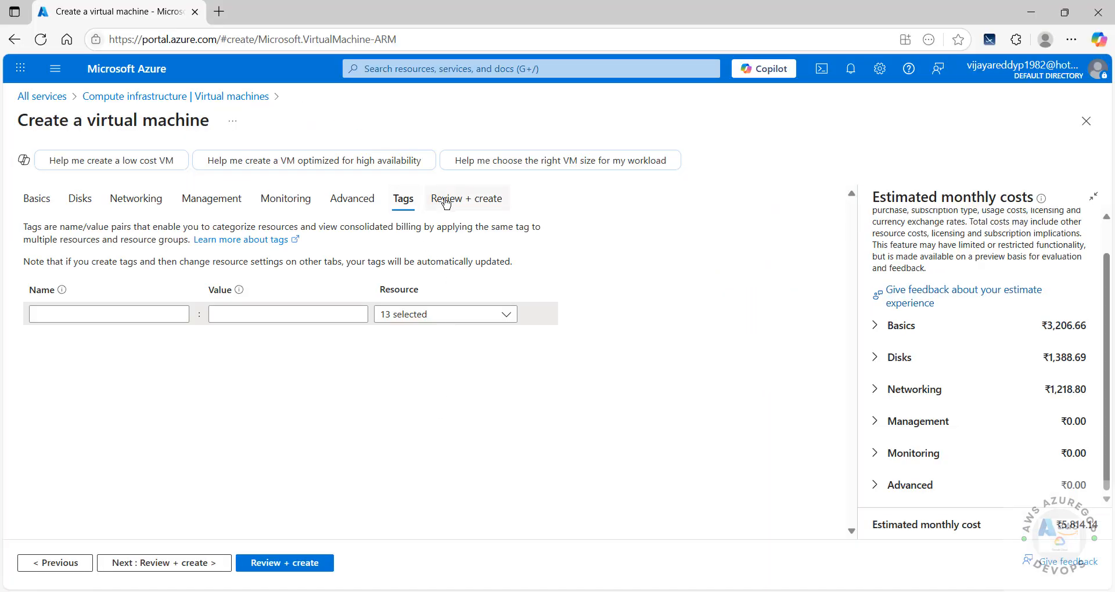
# Step: Get Validation passed on Review + create and scroll through the full settings summary
pyautogui.click(193, 55)
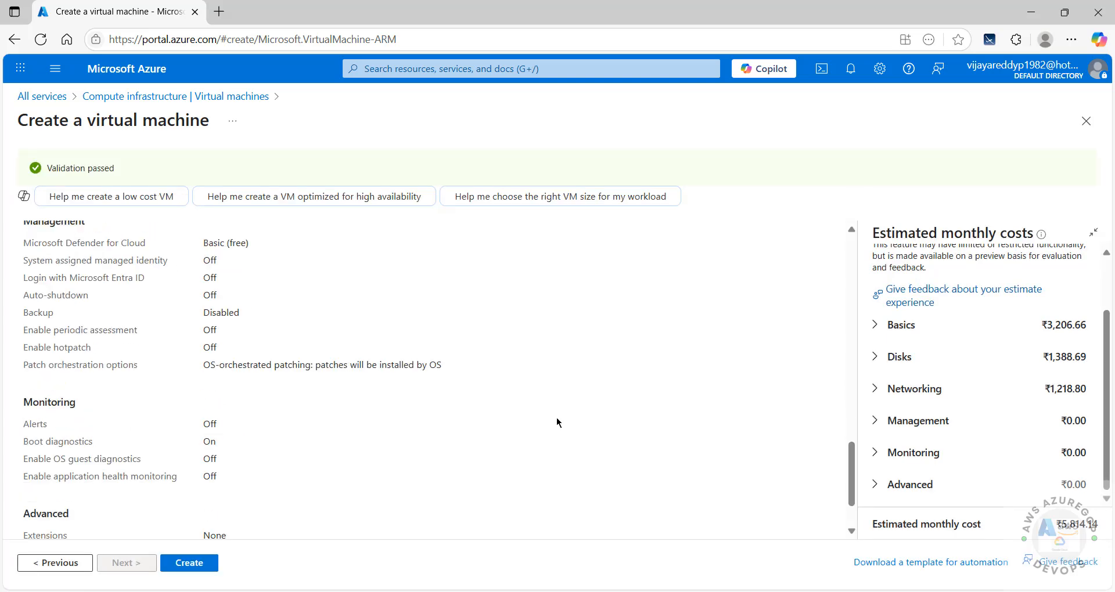
pyautogui.scroll(-2, 556, 424)
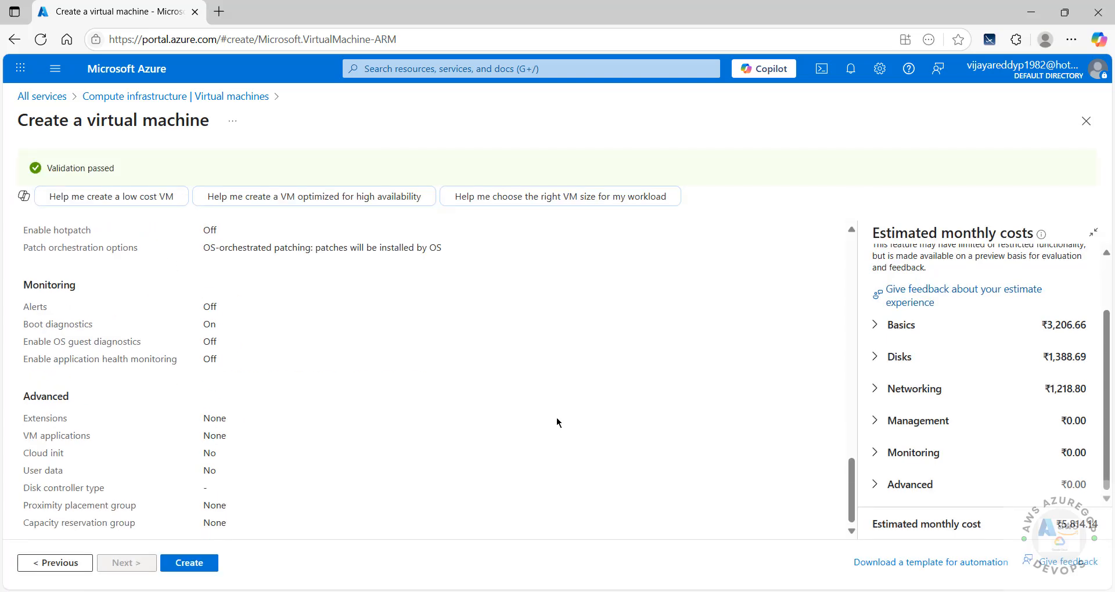
pyautogui.scroll(15, 557, 423)
pyautogui.scroll(3, 557, 423)
pyautogui.scroll(-15, 557, 423)
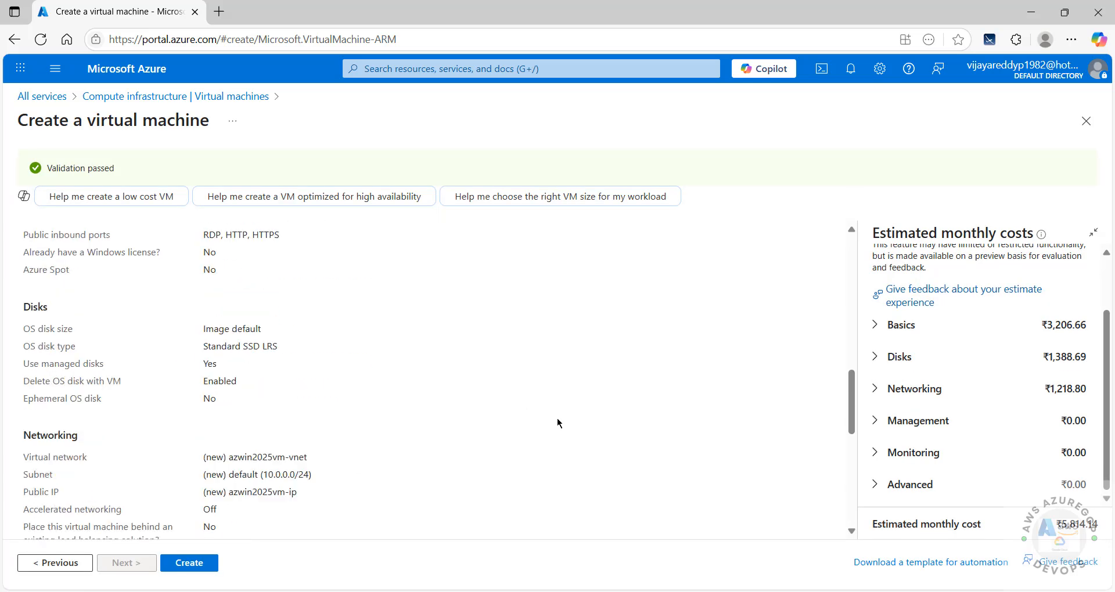
pyautogui.scroll(10, 557, 423)
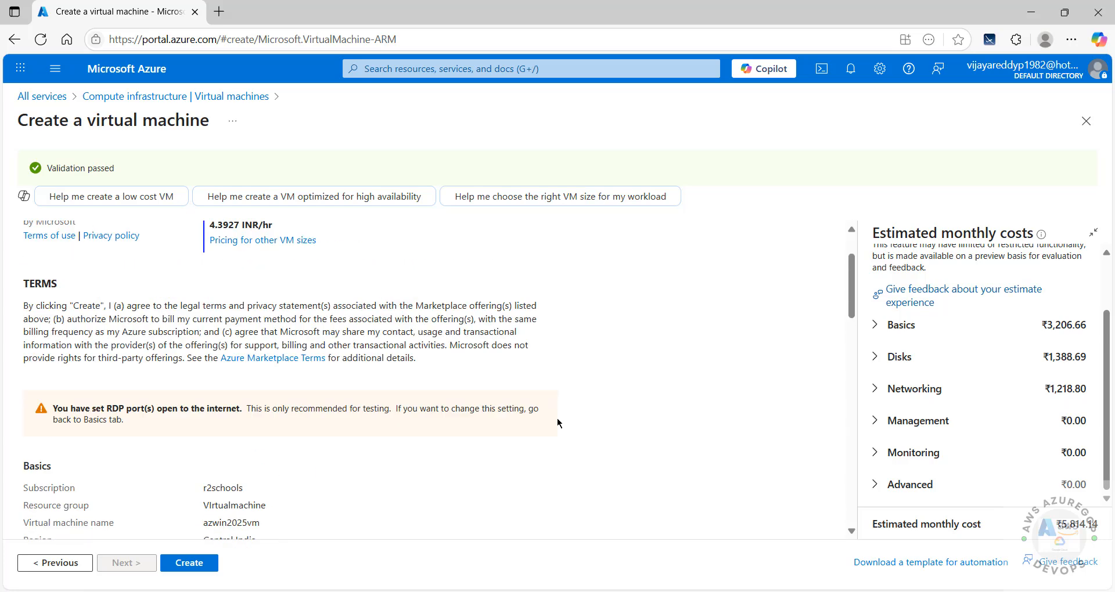
pyautogui.scroll(-10, 557, 424)
pyautogui.scroll(-1, 558, 423)
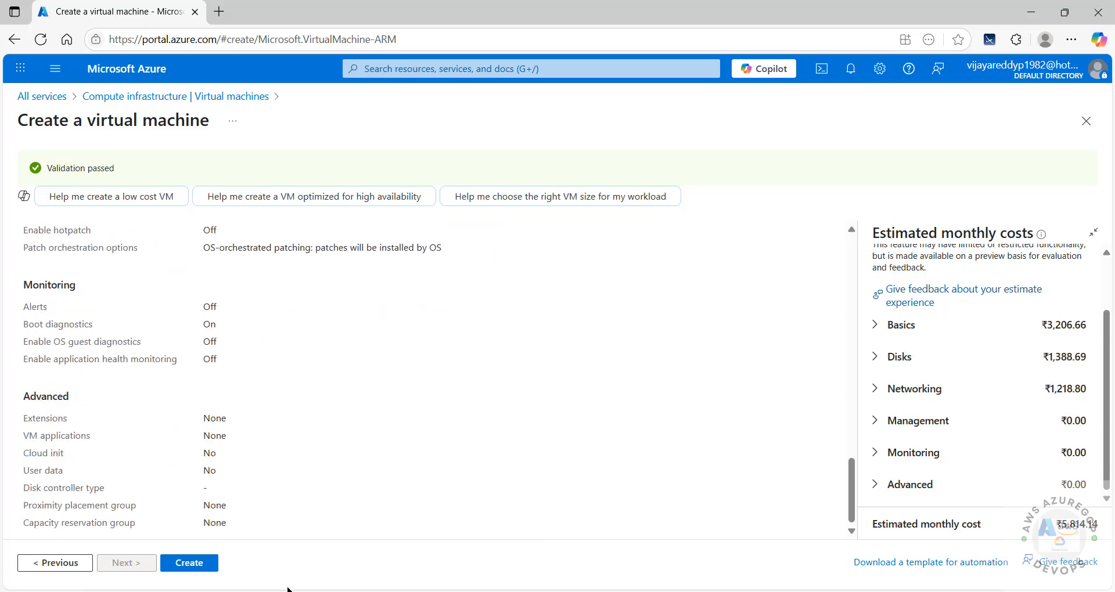
# Step: Create the VM and check the notifications for Deployment succeeded
pyautogui.click(190, 563)
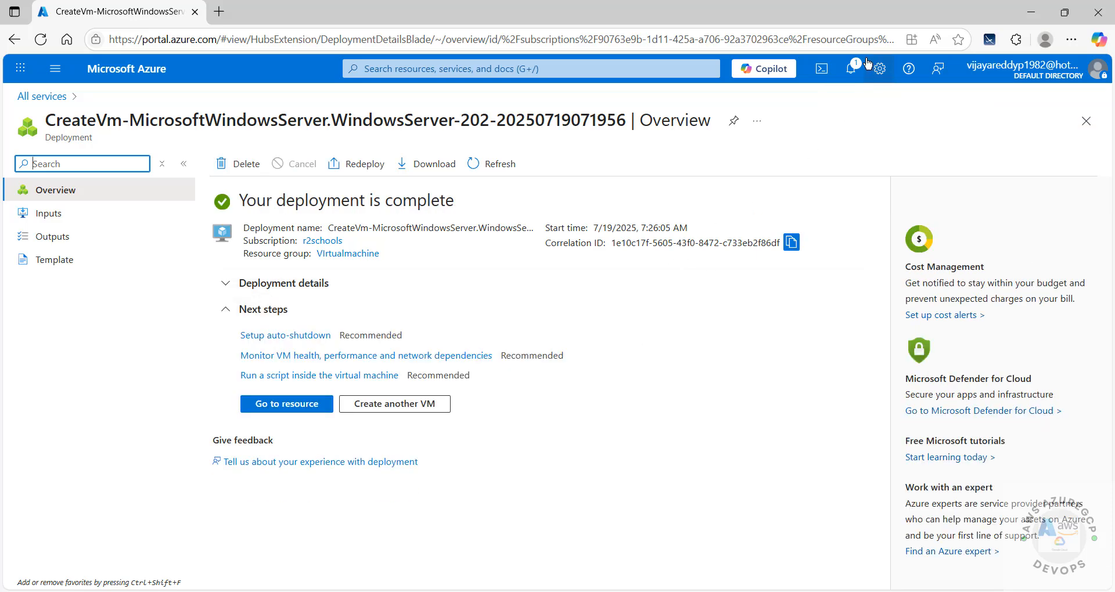
pyautogui.click(852, 68)
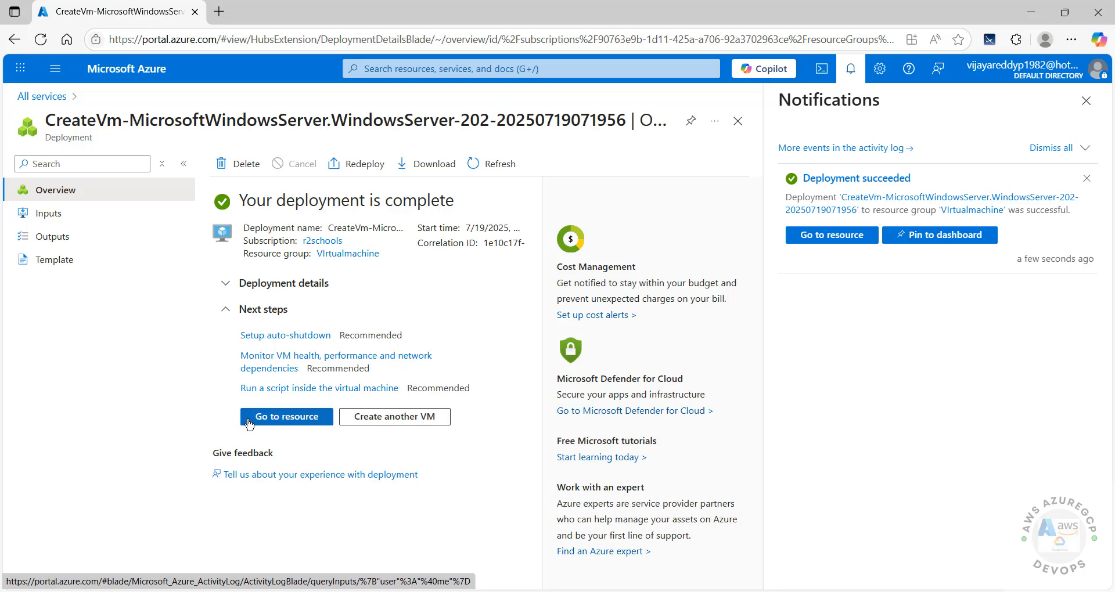
# Step: Open azwin2025vm, then go Home to the Virtual machines list showing it Running
pyautogui.click(253, 423)
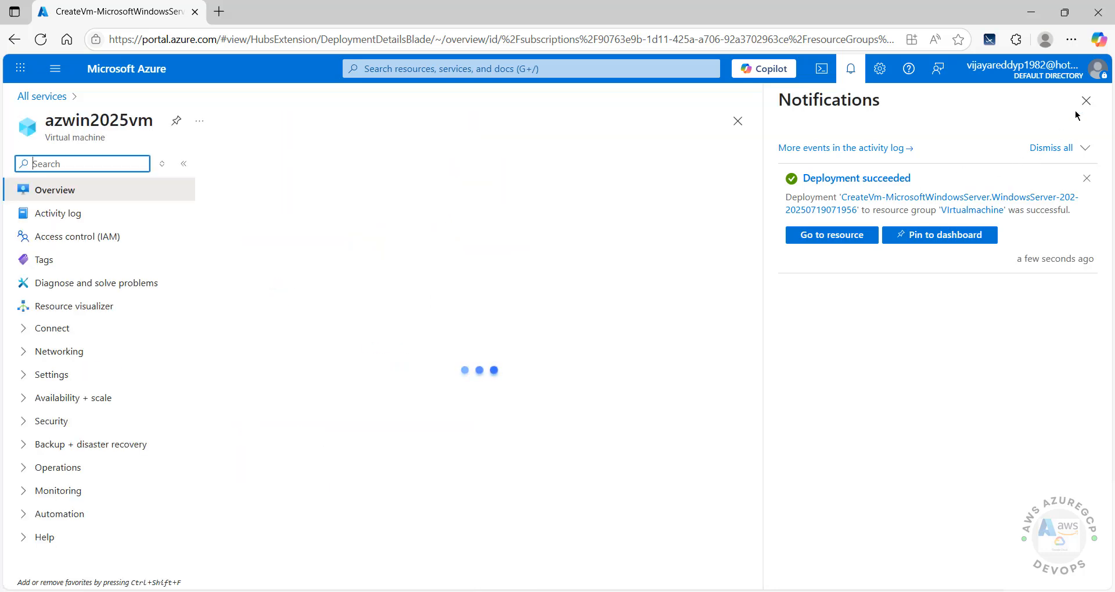
pyautogui.click(1090, 102)
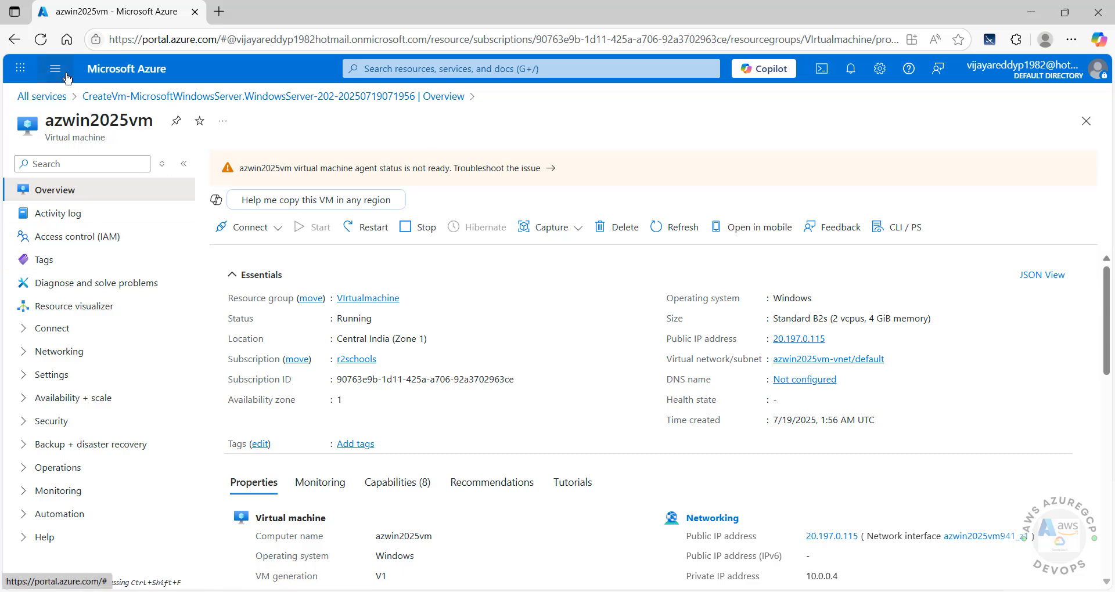
pyautogui.click(87, 71)
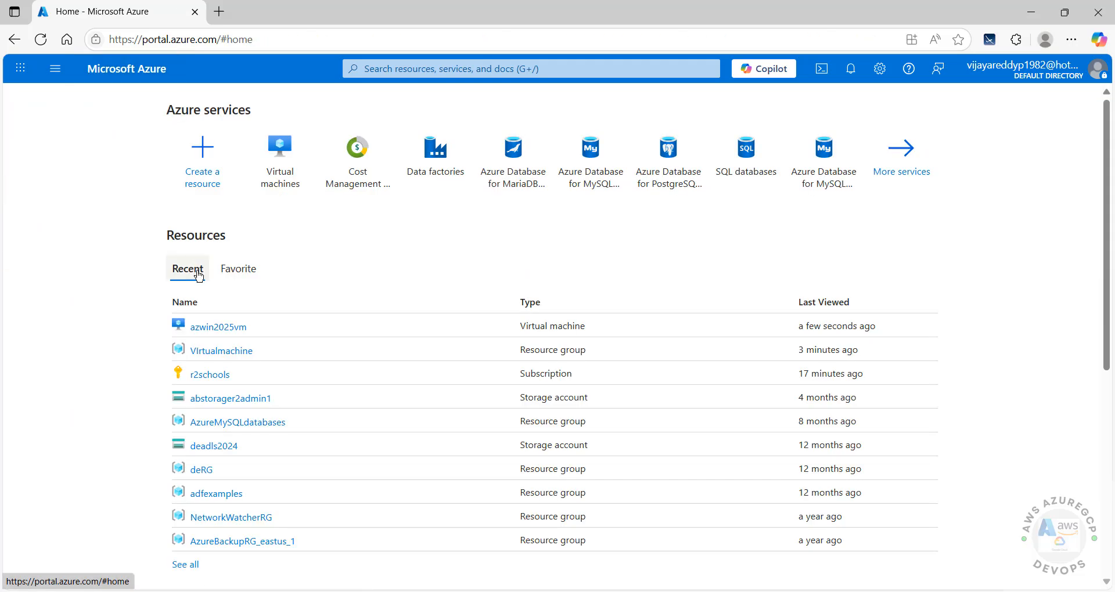
pyautogui.click(288, 168)
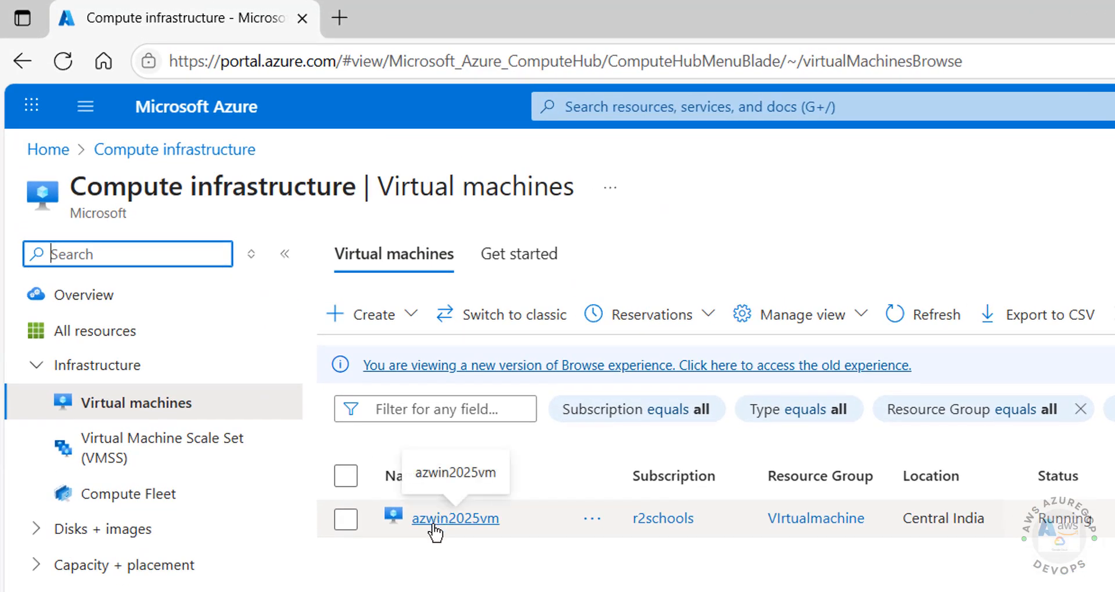
# Step: Open the azwin2025vm overview and check its OS is Windows Server 2025 Datacenter
pyautogui.click(434, 525)
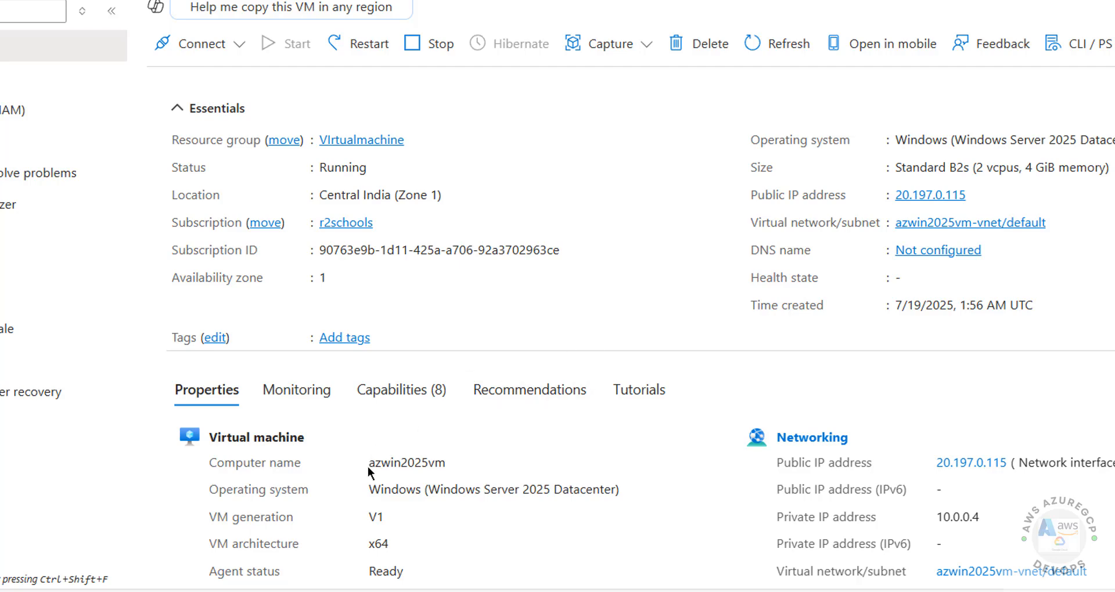
pyautogui.scroll(-3, 367, 466)
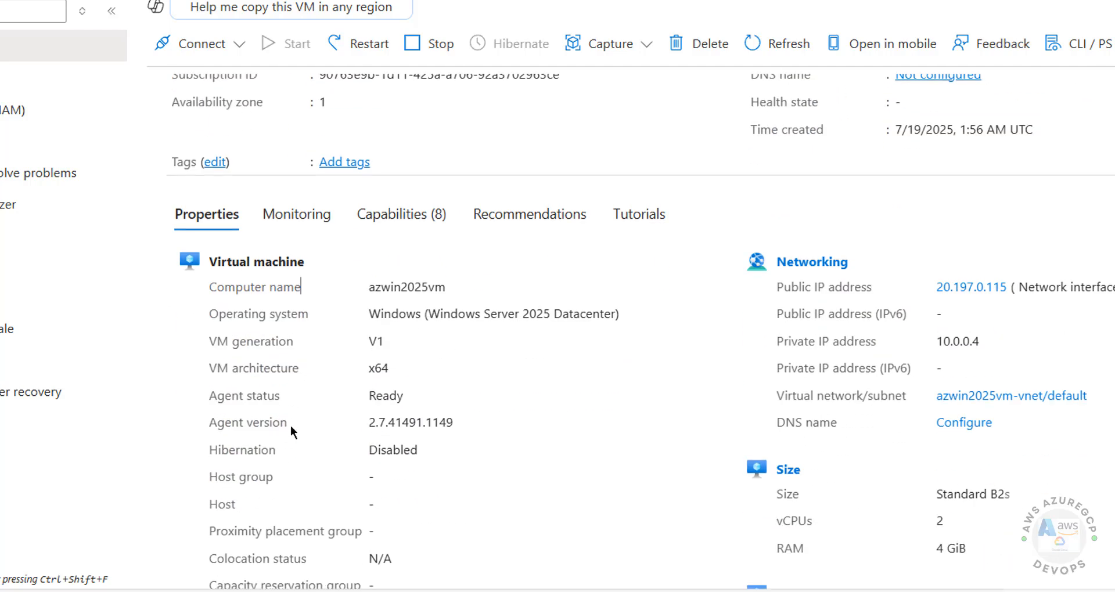
pyautogui.scroll(-1, 302, 424)
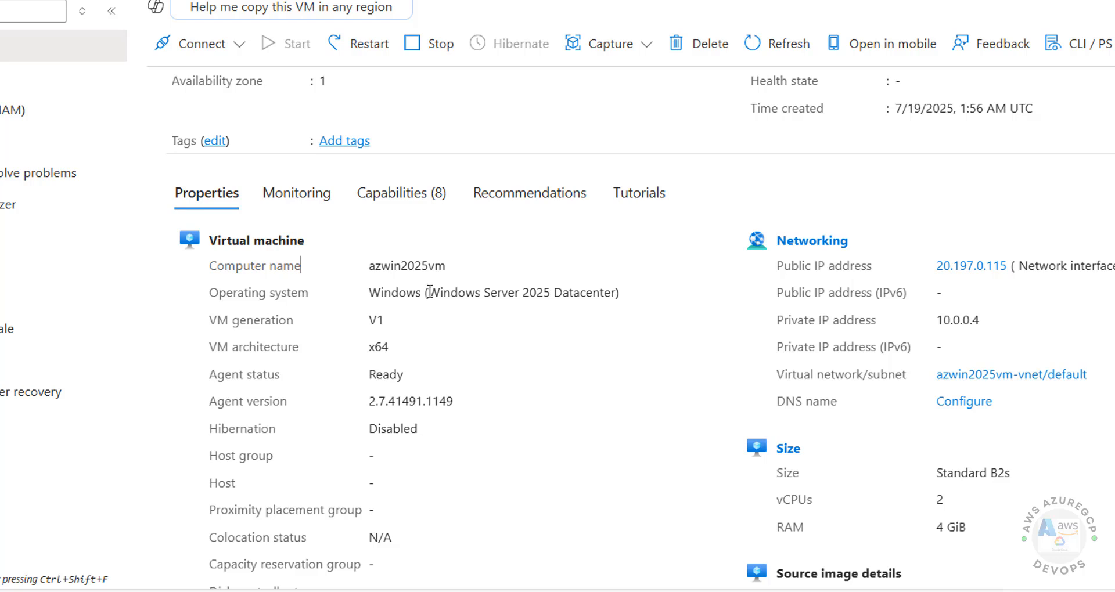
pyautogui.moveTo(428, 292); pyautogui.dragTo(617, 295)
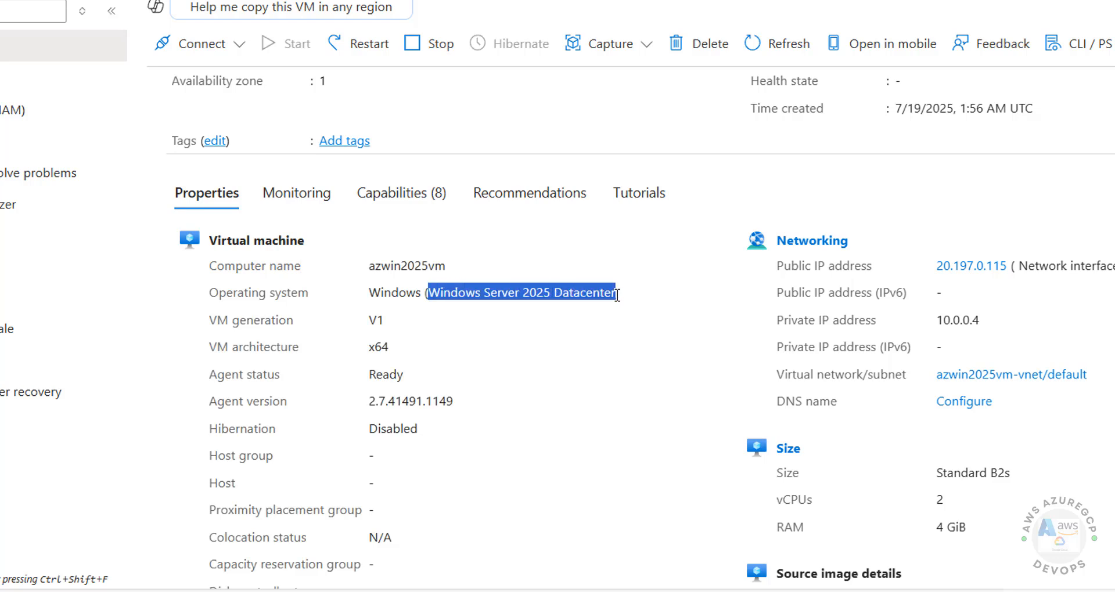
pyautogui.click(717, 316)
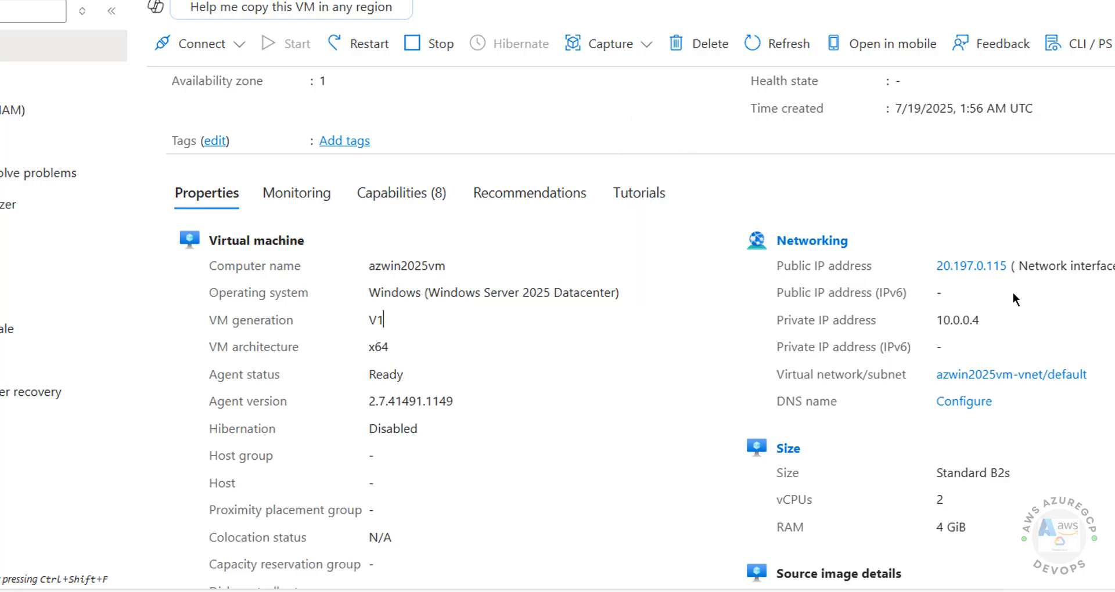
# Step: Browse the Monitoring, Tutorials, Recommendations and Capabilities tabs and bring up the Connect options
pyautogui.click(300, 198)
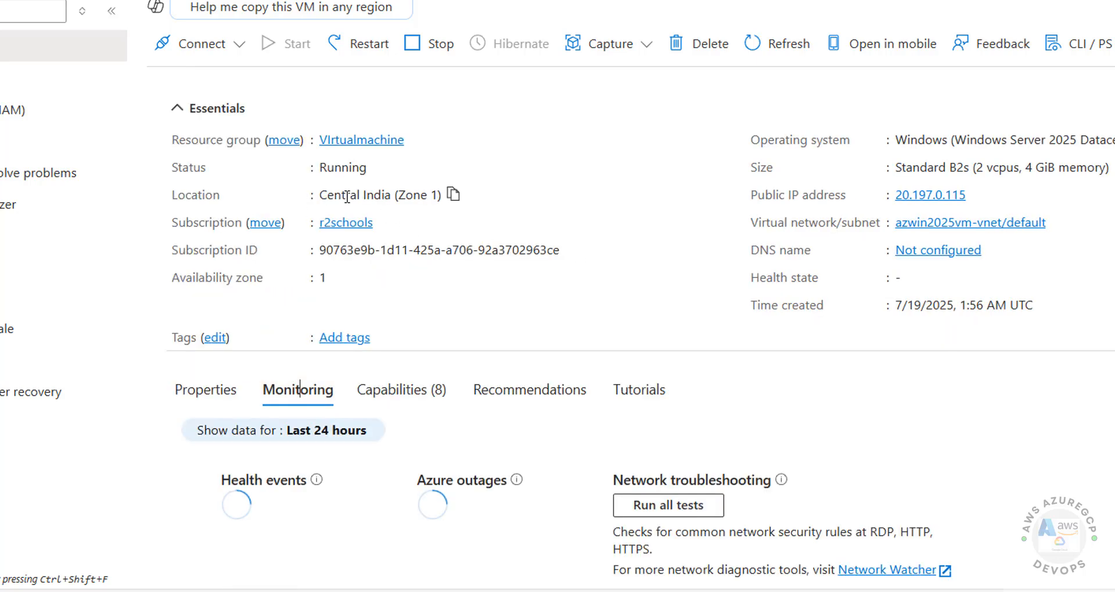
pyautogui.click(638, 390)
pyautogui.click(529, 390)
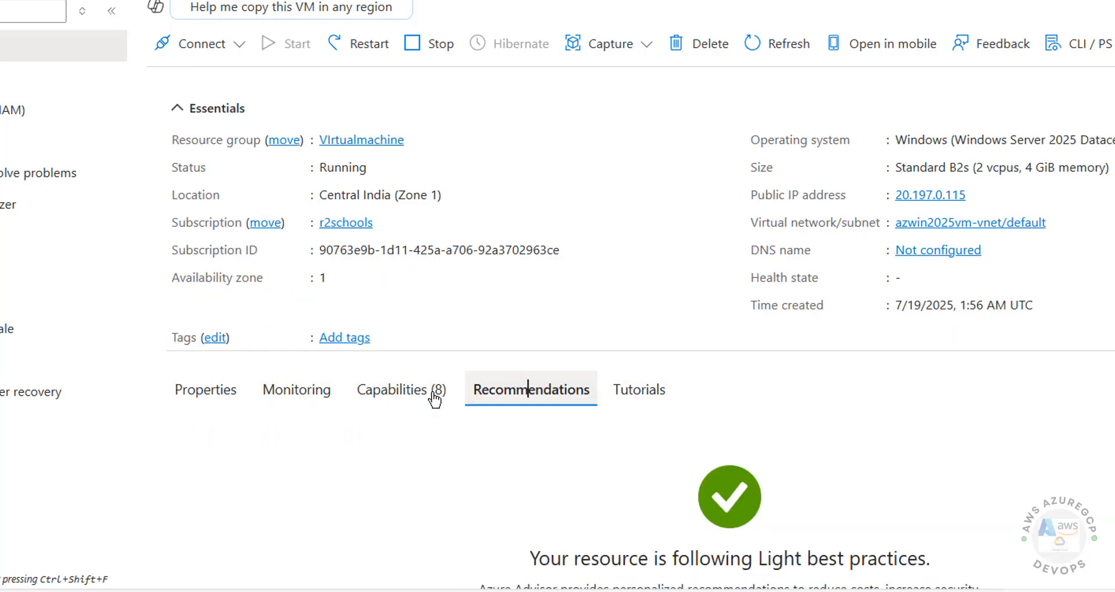
pyautogui.click(431, 390)
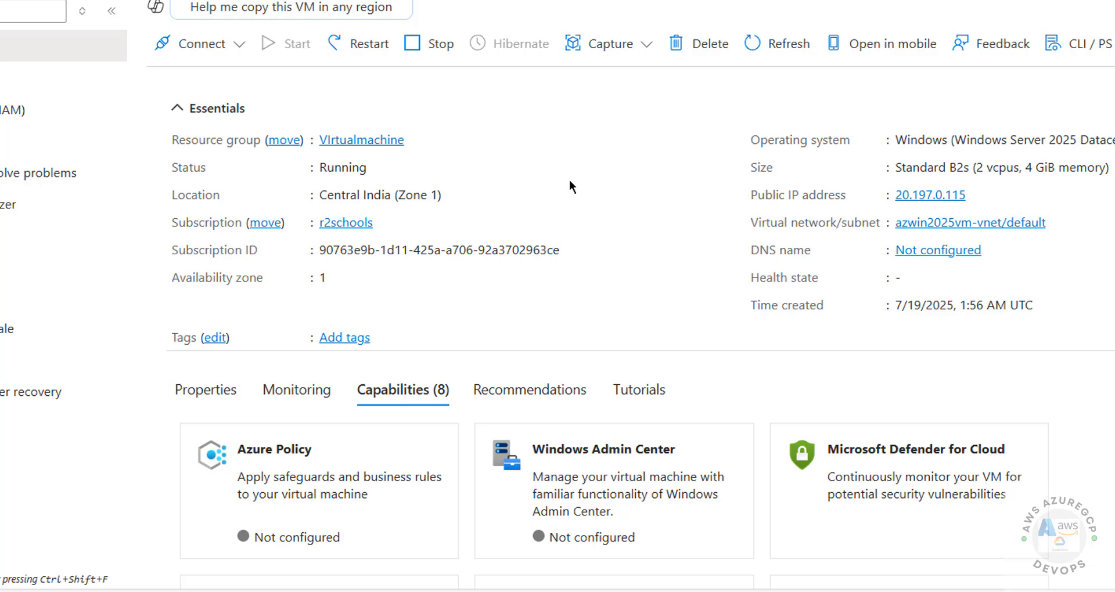
pyautogui.click(239, 51)
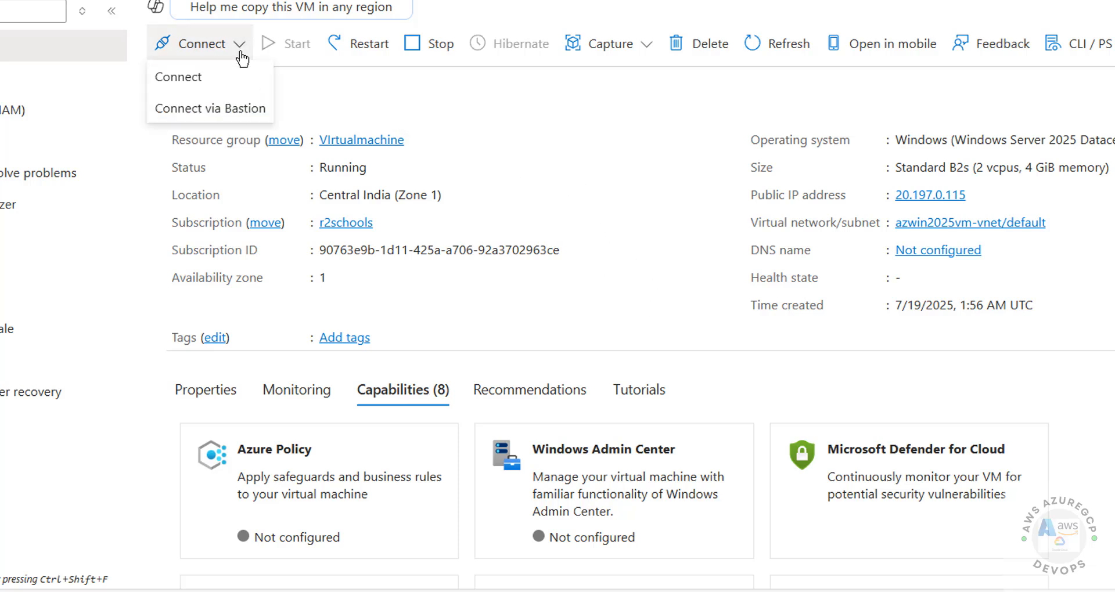
# Step: Open Connect, copy the Native RDP public IP 20.197.0.115, and bring up Windows Run
pyautogui.click(201, 86)
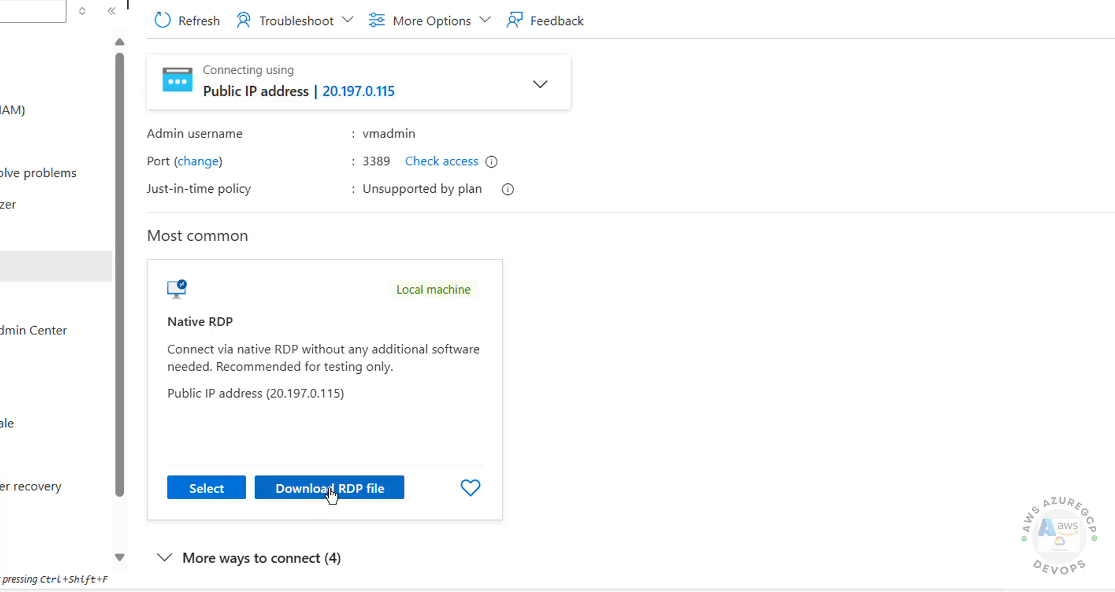
pyautogui.doubleClick(301, 394)
pyautogui.hotkey('ctrl', 'c')
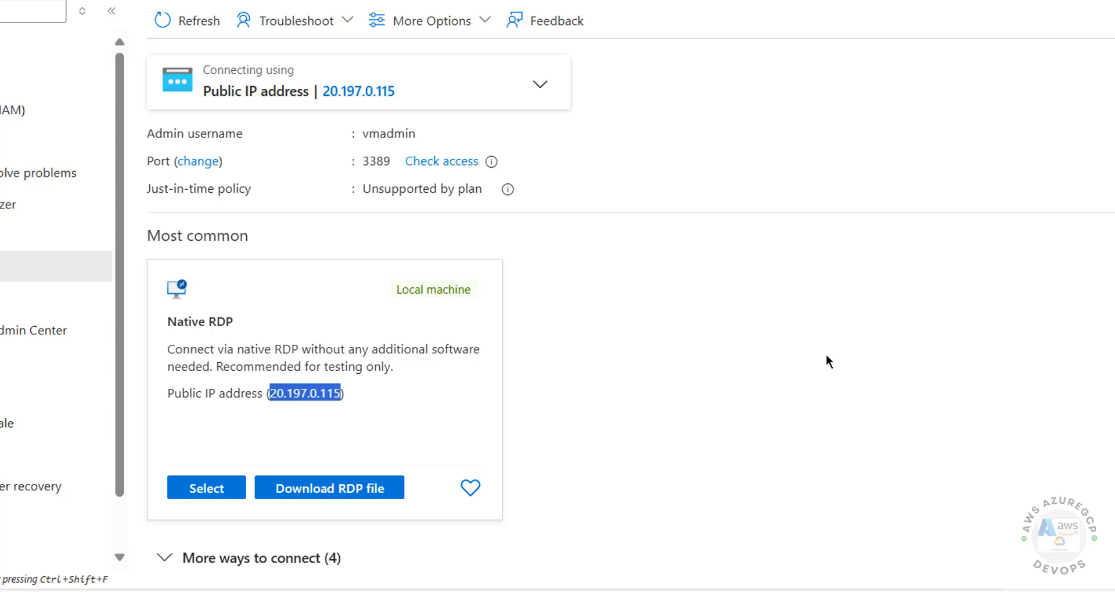
pyautogui.press('super+r')
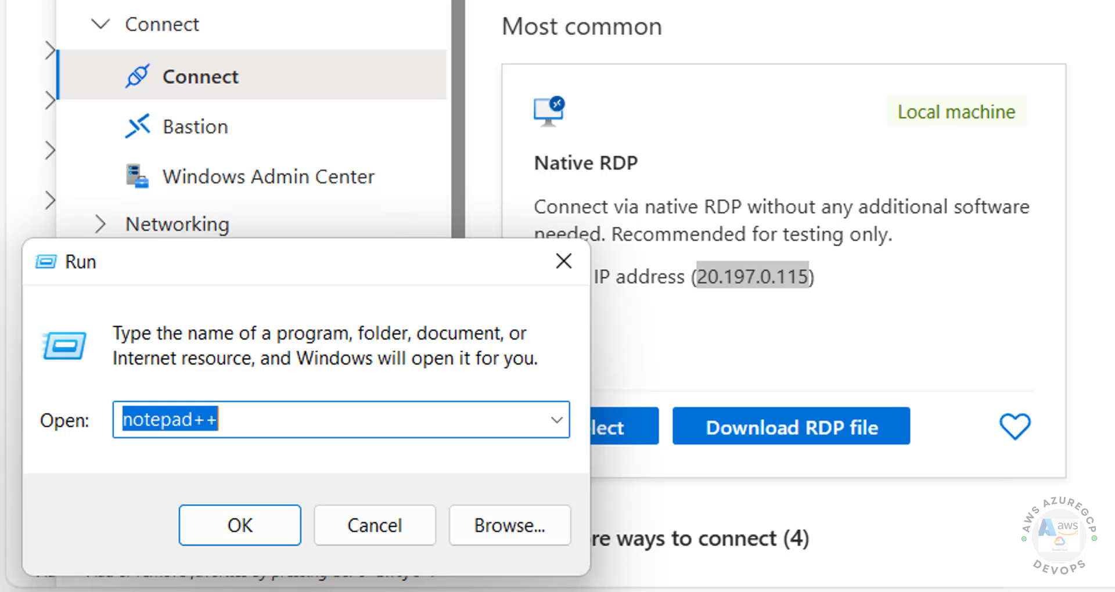
# Step: Launch mstsc and connect to the pasted IP 20.197.0.115
pyautogui.write('mstsc')
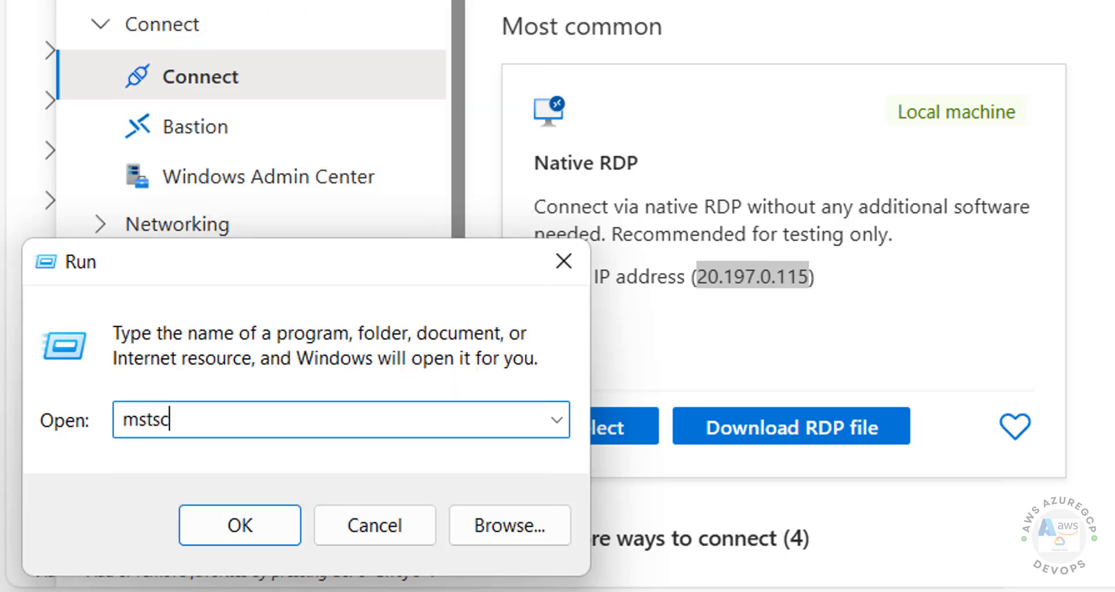
pyautogui.press('Return')
pyautogui.hotkey('ctrl', 'v')
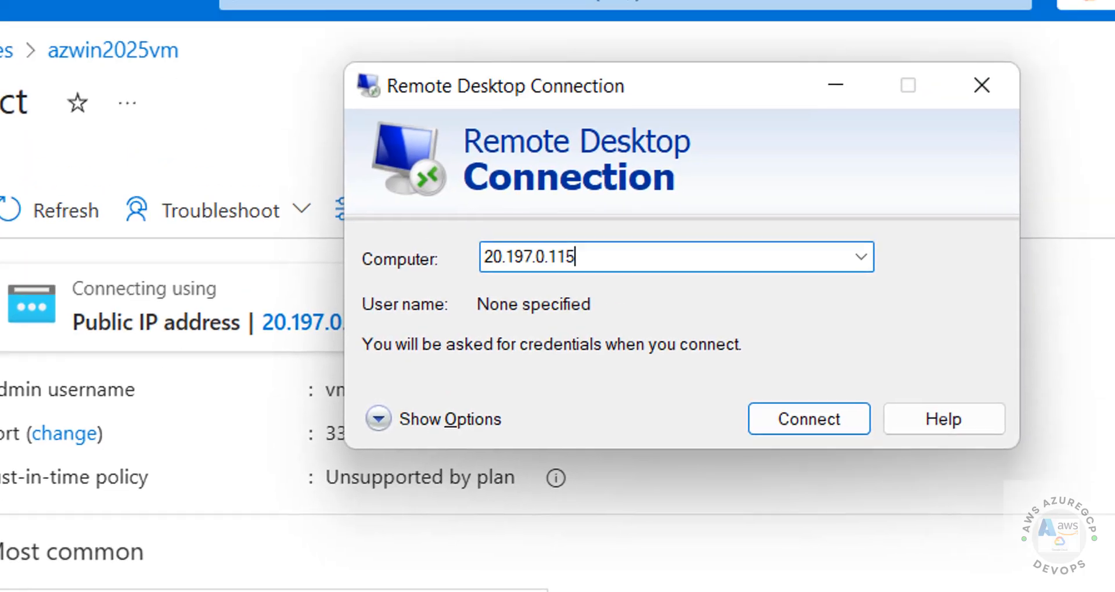
pyautogui.click(760, 473)
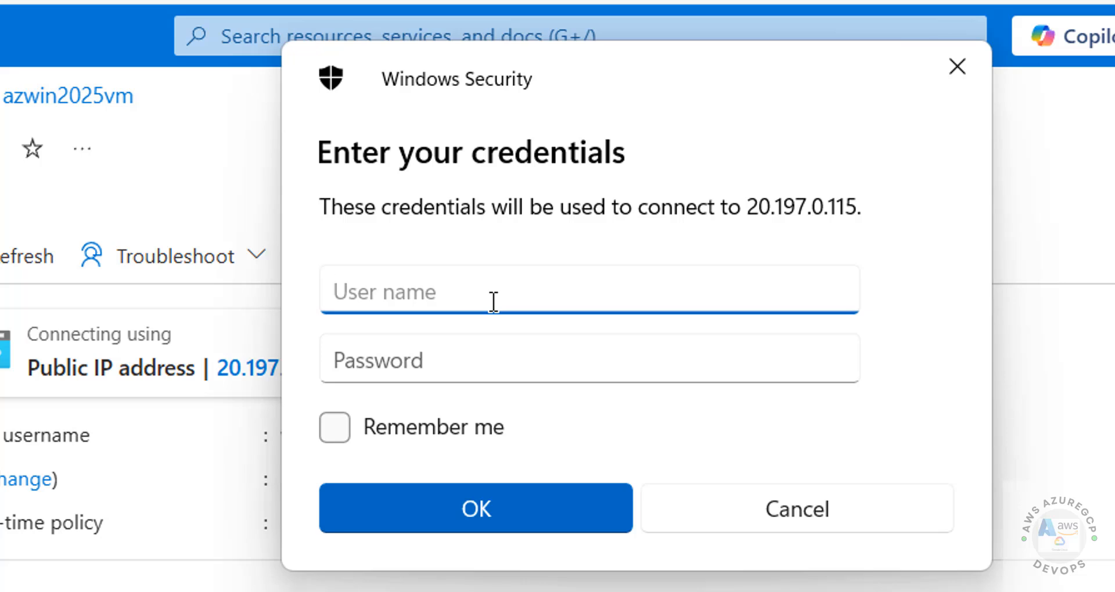
# Step: Sign in with the VM admin username and password, accepting the certificate warning
pyautogui.write('vmadmin')
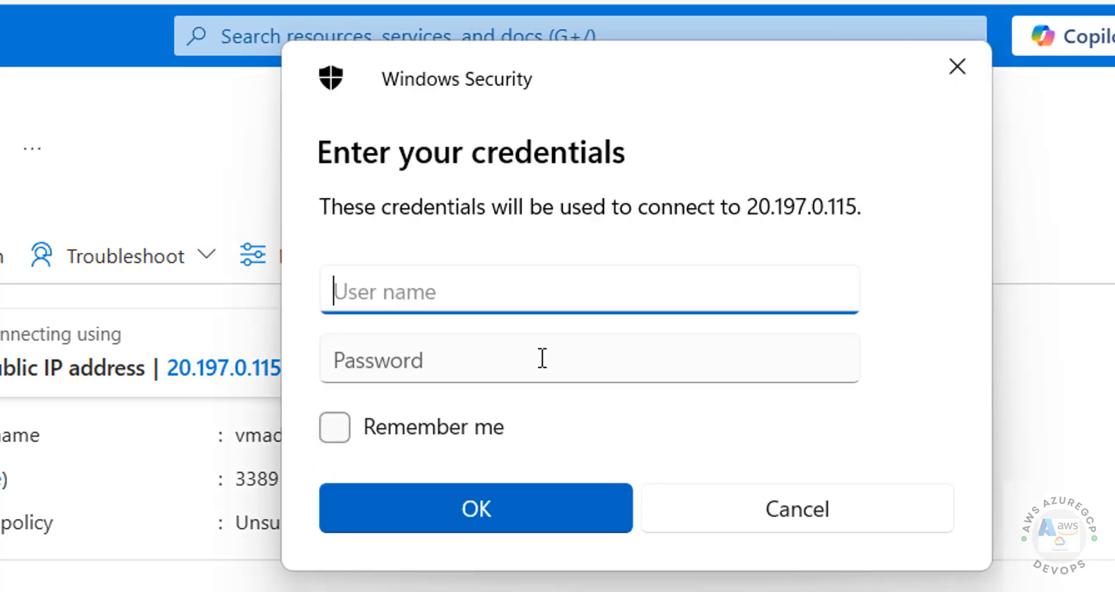
pyautogui.write('vadmin')
pyautogui.press('Tab')
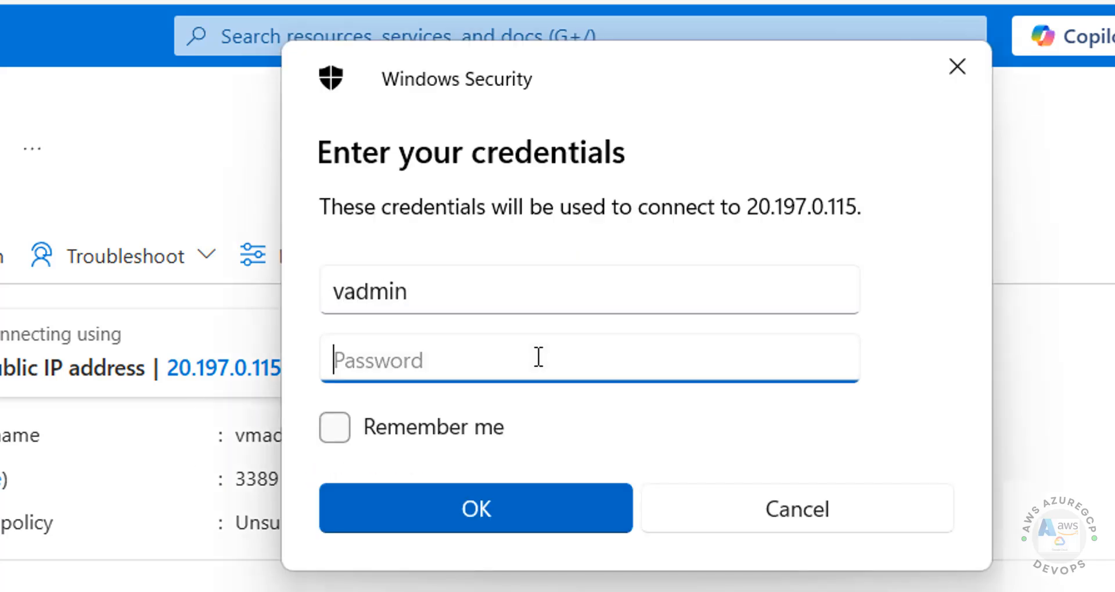
pyautogui.click(347, 290)
pyautogui.write('m')
pyautogui.click(607, 364)
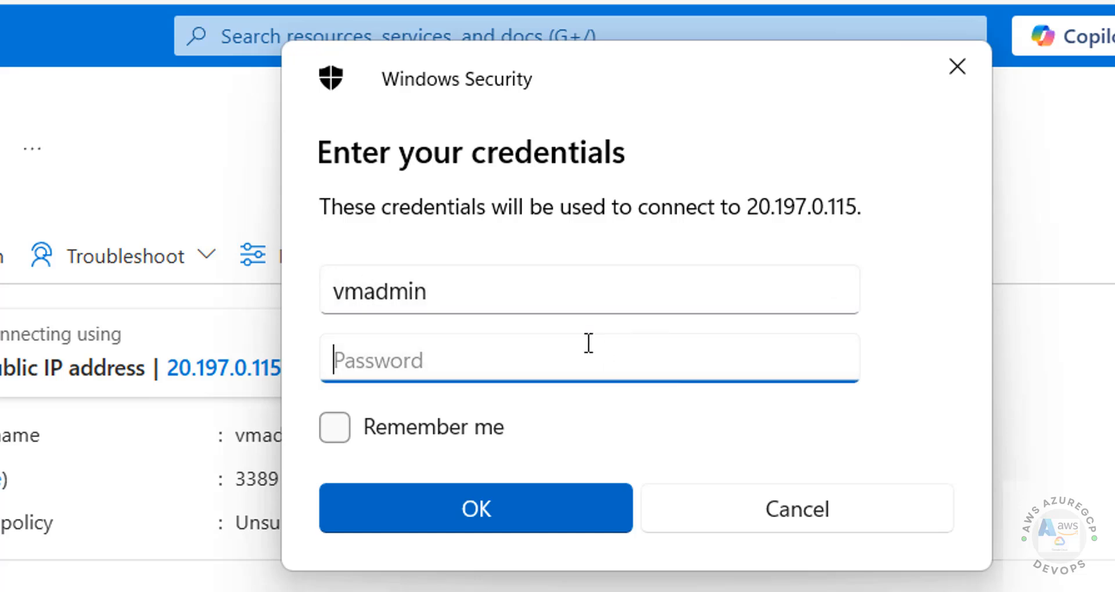
pyautogui.write('••••••••••')
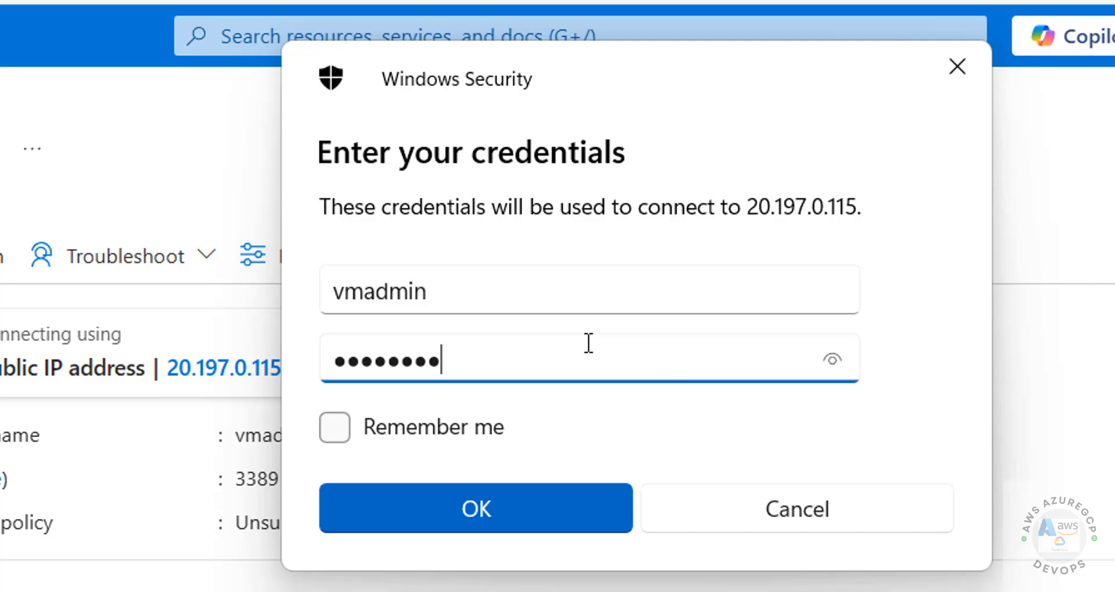
pyautogui.write('••••')
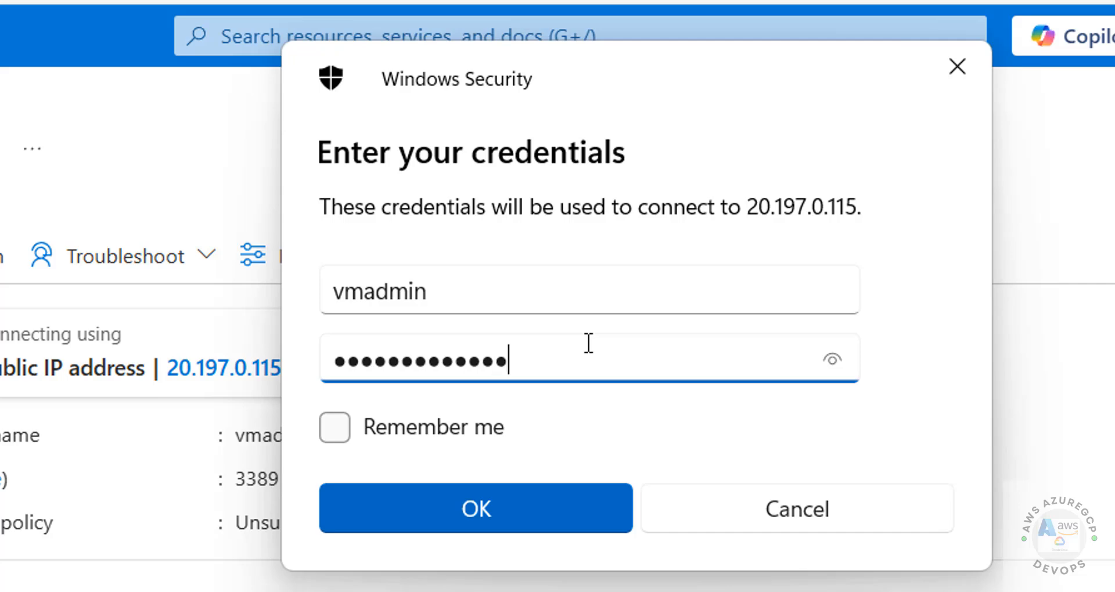
pyautogui.click(527, 515)
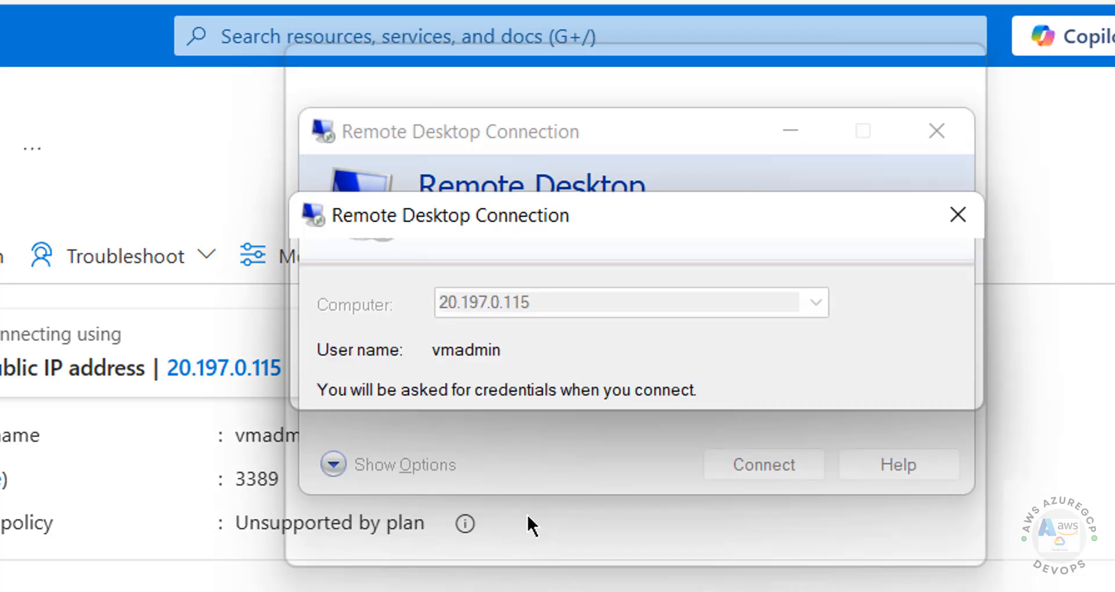
pyautogui.click(707, 574)
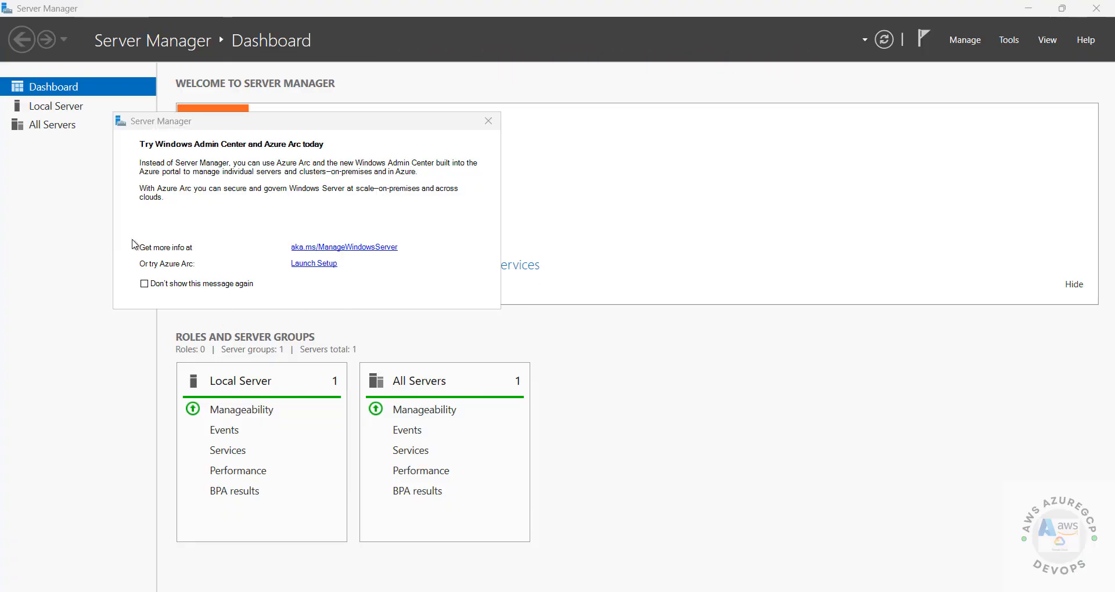
# Step: Run winver to confirm Windows Server 2025 Datacenter 24H2, build 26100.4656
pyautogui.press('super+r')
pyautogui.write('winv')
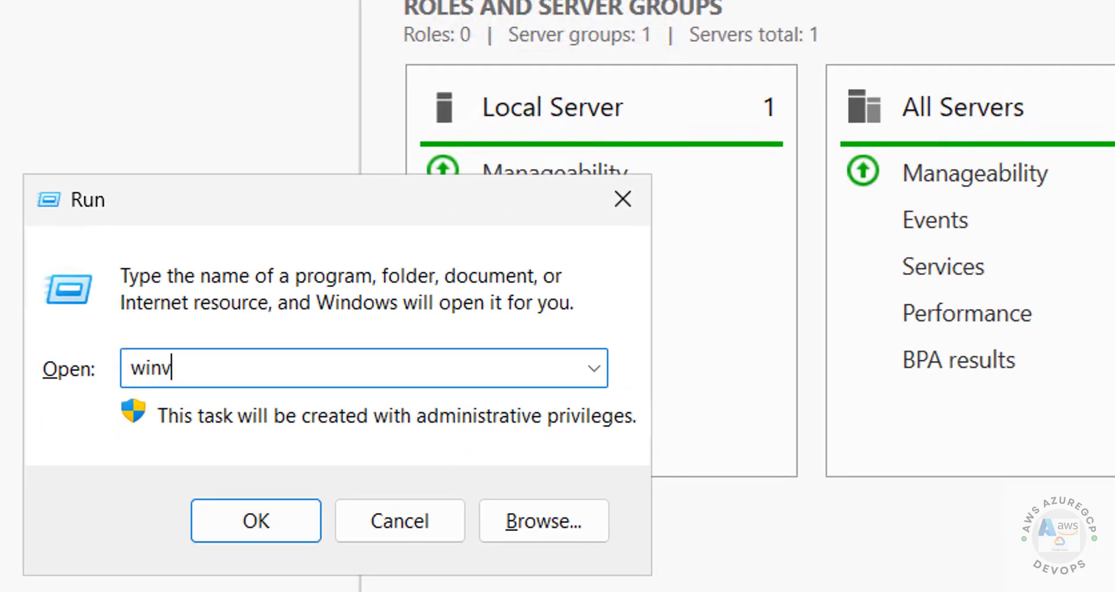
pyautogui.write('ere')
pyautogui.press('BackSpace')
pyautogui.press('Return')
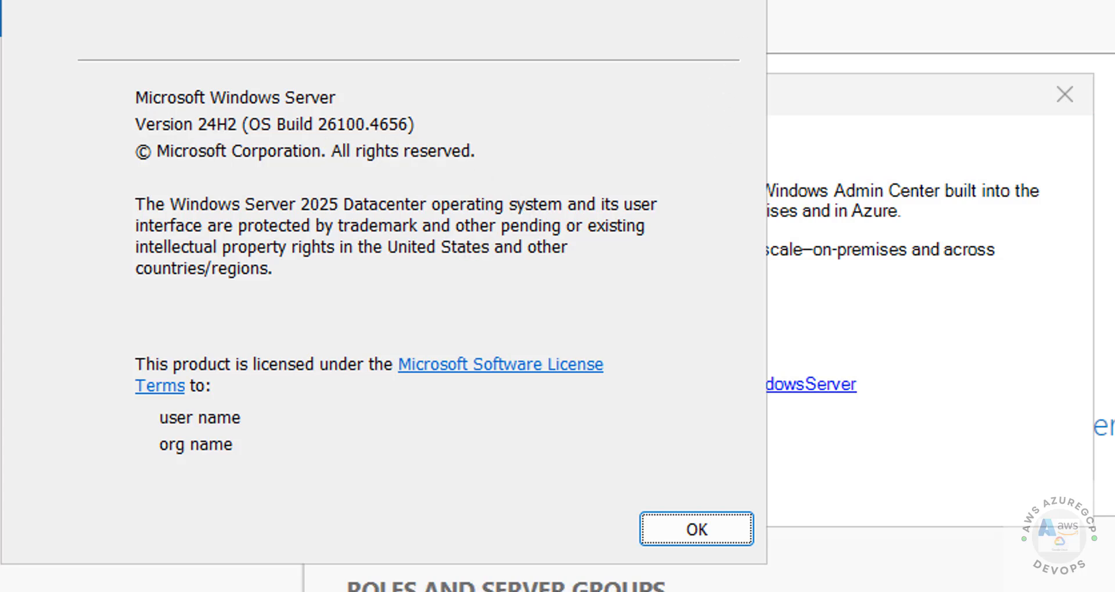
pyautogui.click(738, 0)
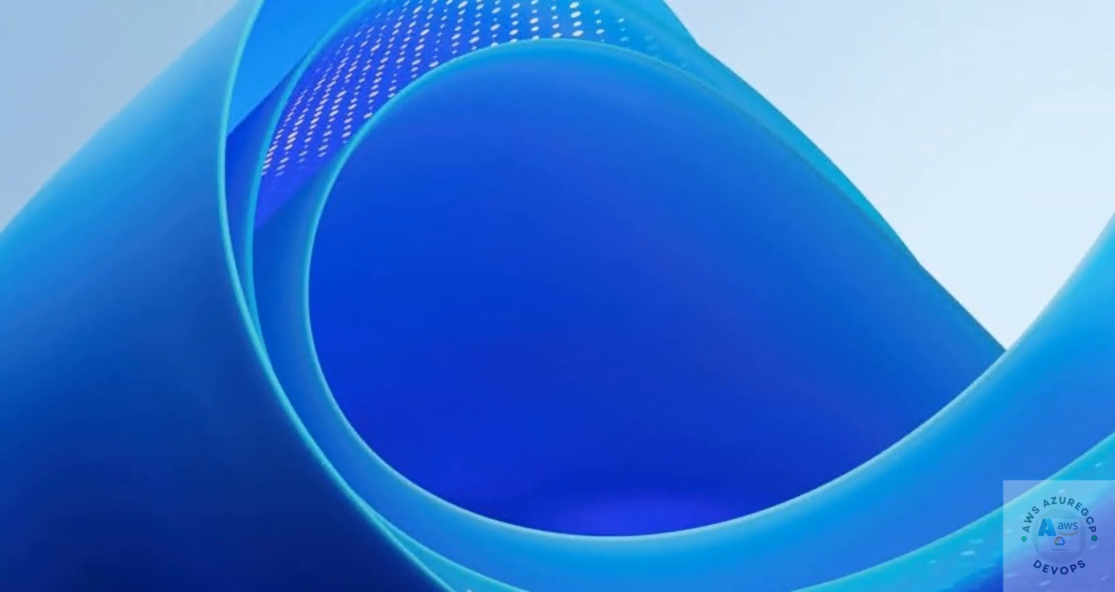
# Step: Sign out of the remote session with logoff
pyautogui.press('super+r')
pyautogui.write('logoff')
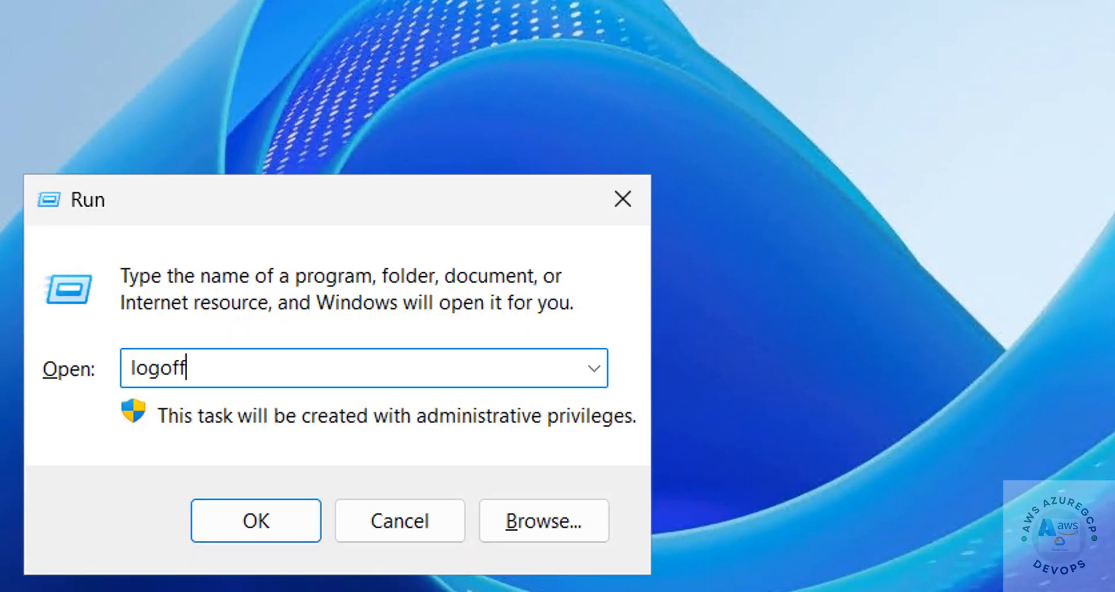
pyautogui.press('Return')
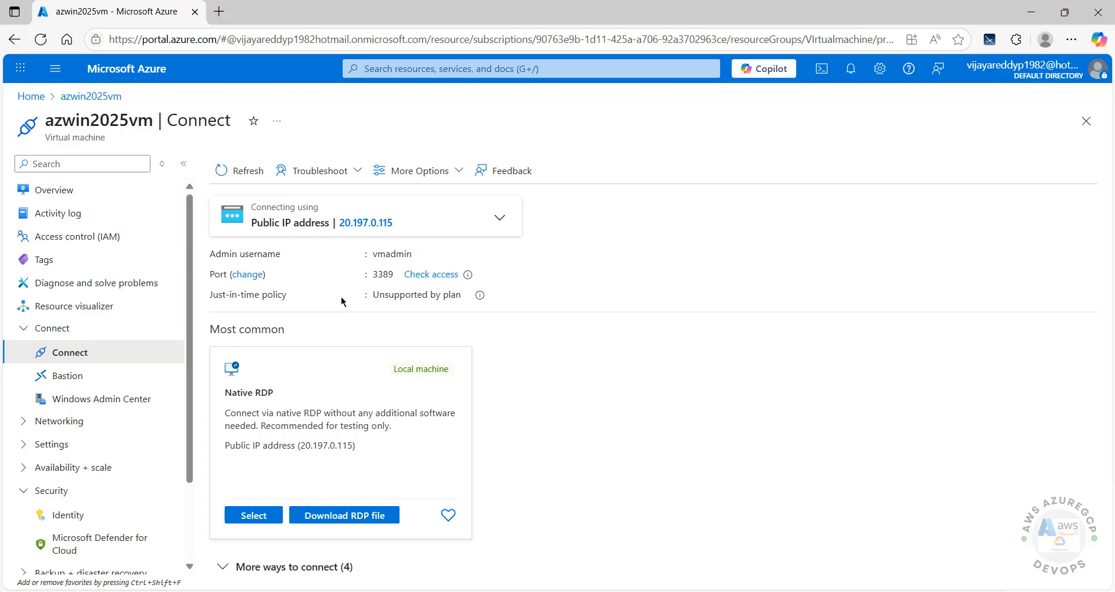
# Step: Download and launch azwin2025vm.rdp, cancel the credentials prompt, and return to Overview
pyautogui.click(337, 520)
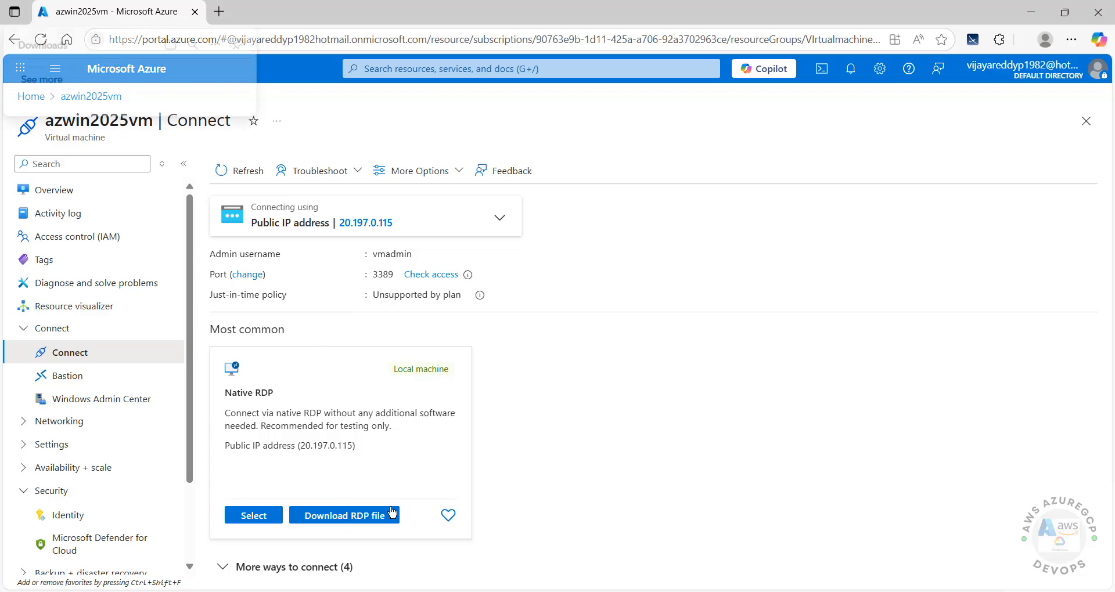
pyautogui.click(819, 129)
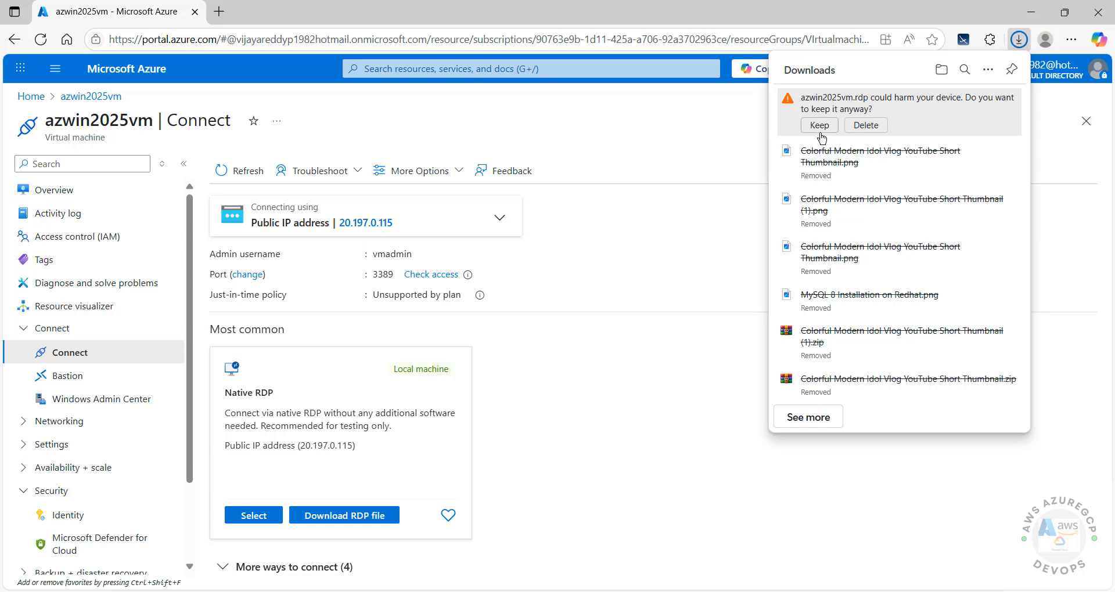
pyautogui.click(815, 111)
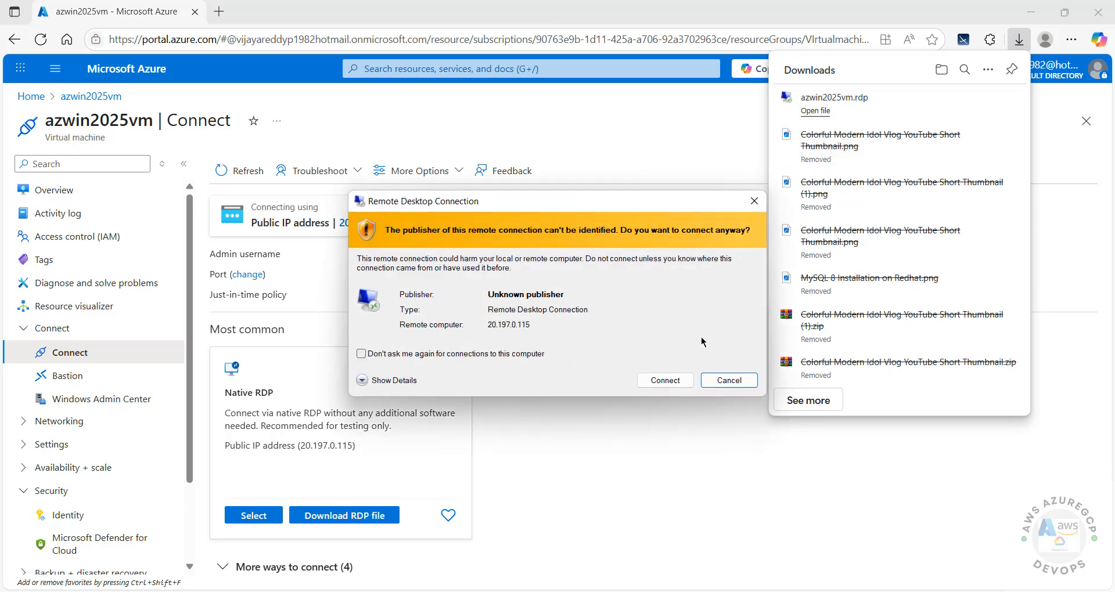
pyautogui.click(665, 381)
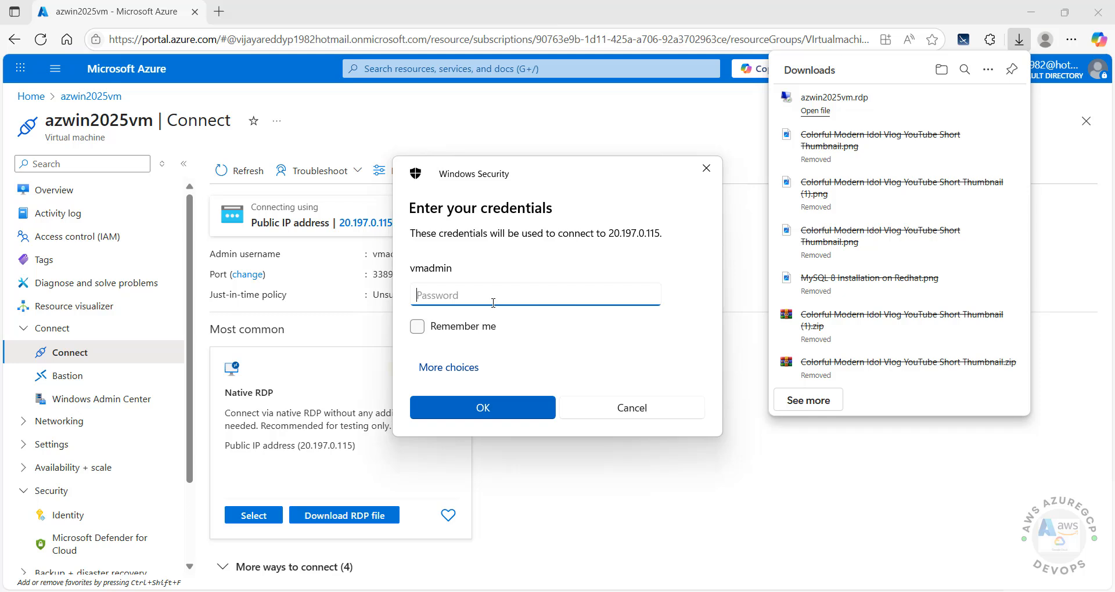
pyautogui.click(630, 412)
pyautogui.click(53, 191)
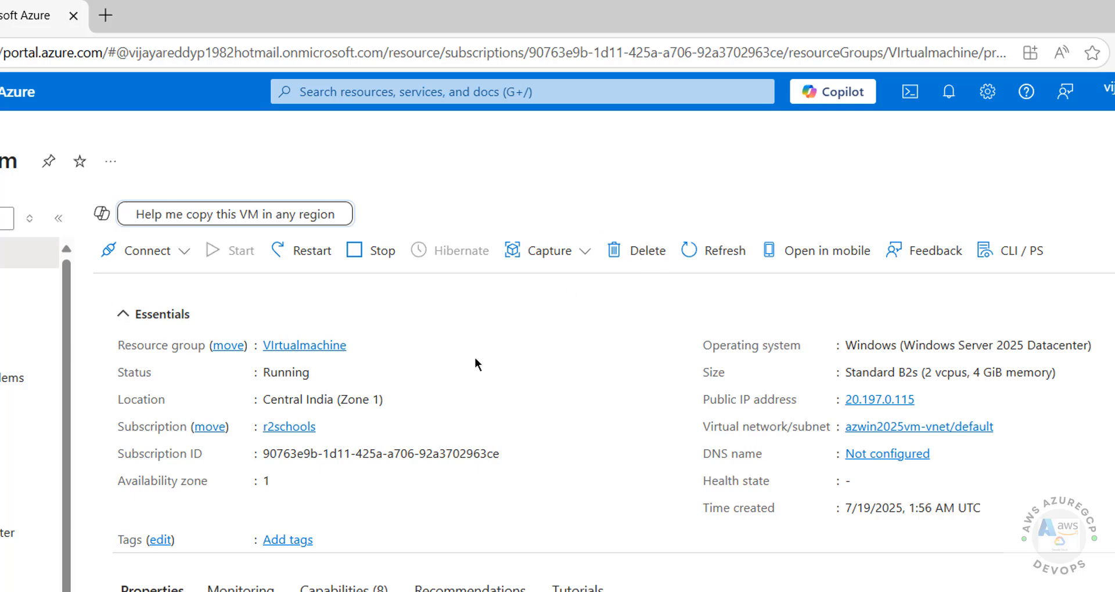
# Step: Open the VM's public IP address 20.197.0.115 from the Essentials section
pyautogui.scroll(-2, 6, 558)
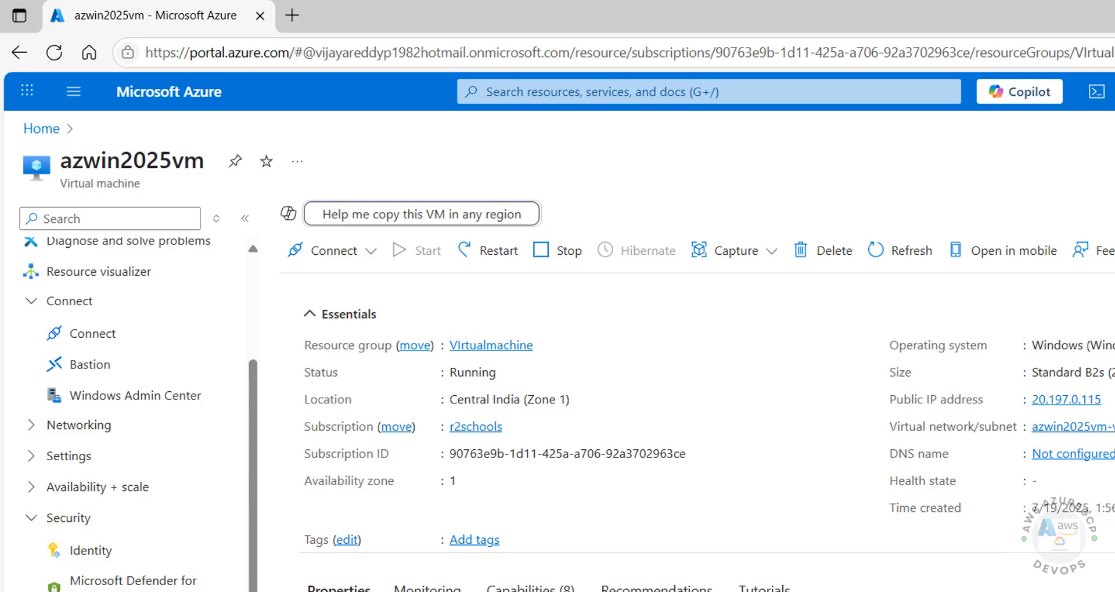
pyautogui.click(1066, 399)
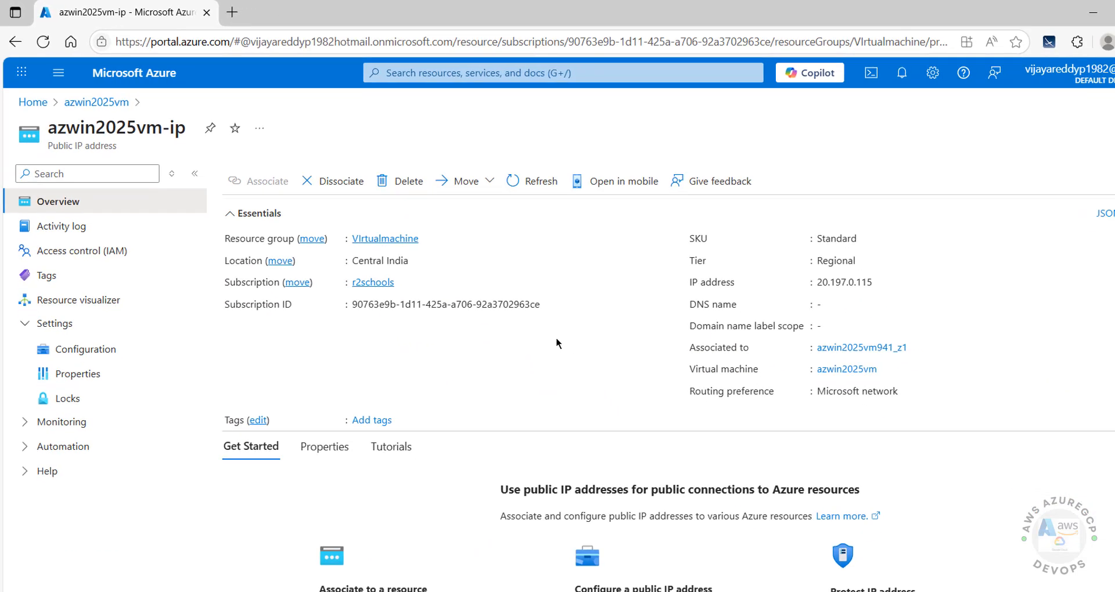